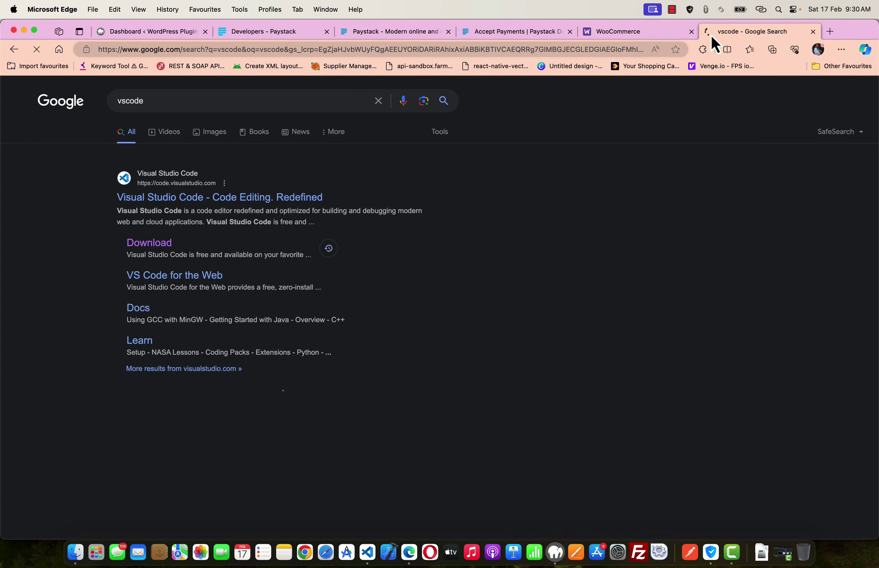
- Visit the Visual Studio Code site from the Google results, then start a blank new tab
{"action": "left_click", "coordinate": [254, 223]}
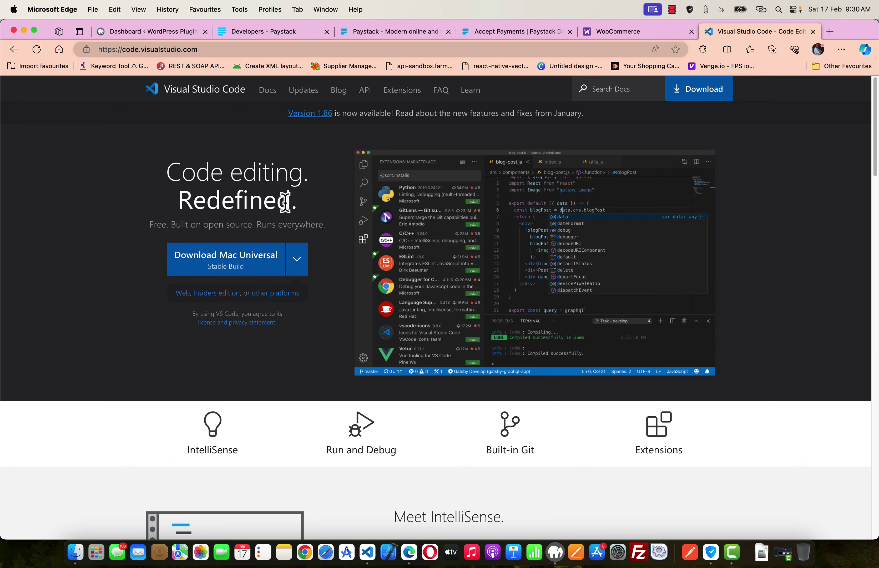
{"action": "left_click", "coordinate": [832, 31]}
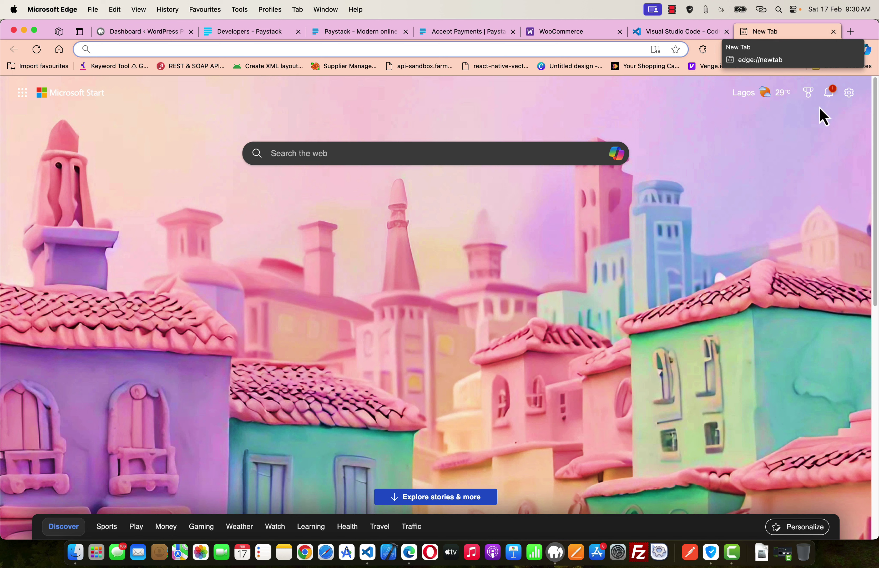
- Check the MAMP window, then search 'mamp server' and open the MAMP & MAMP PRO Windows page
{"action": "left_click", "coordinate": [556, 553]}
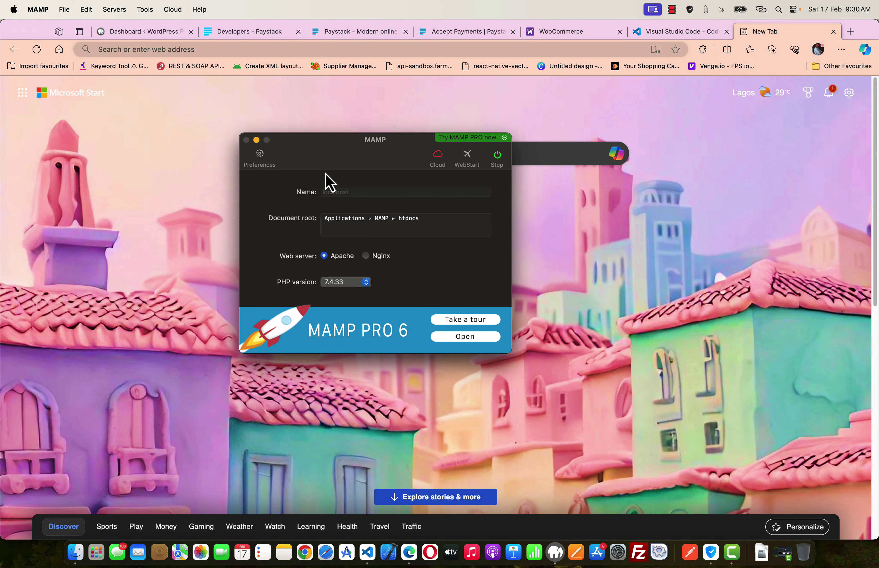
{"action": "left_click", "coordinate": [256, 140]}
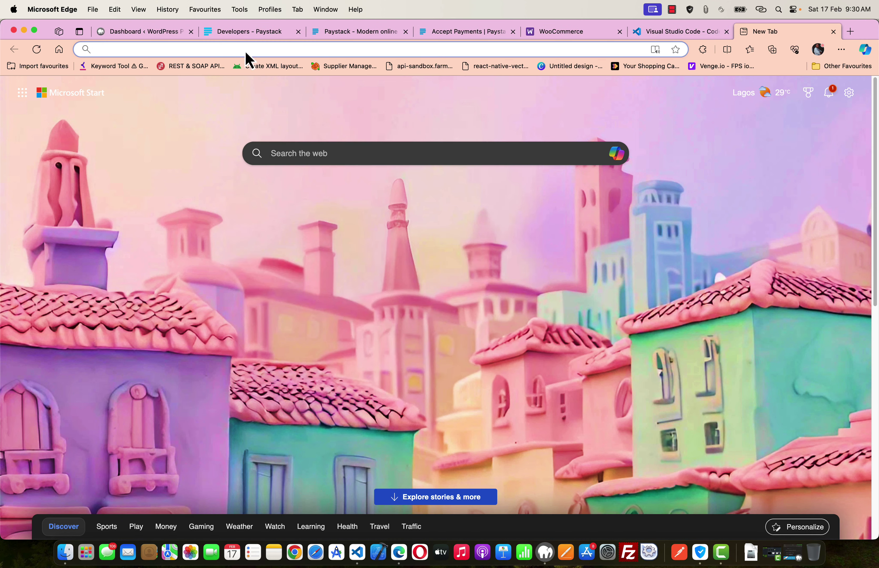
{"action": "type", "text": "mam"}
{"action": "key", "text": "Return"}
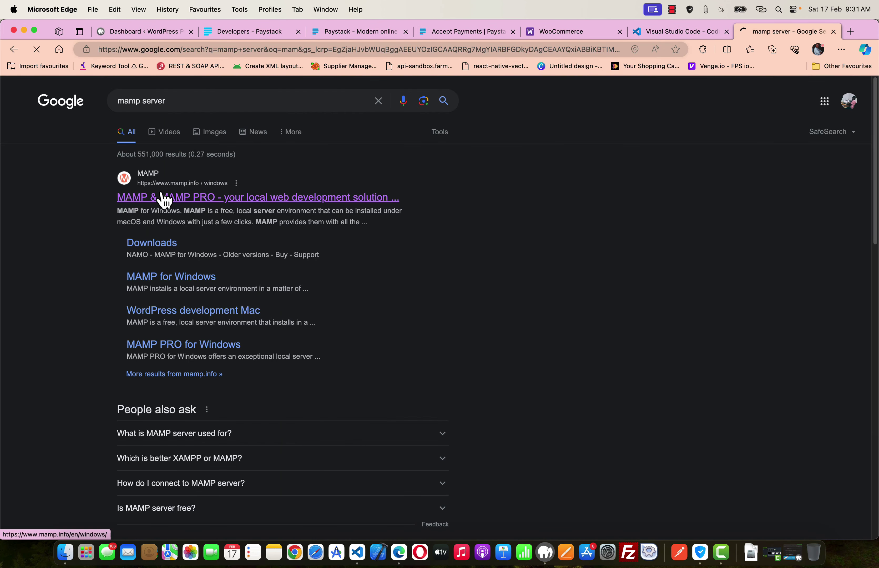
{"action": "left_click", "coordinate": [164, 198]}
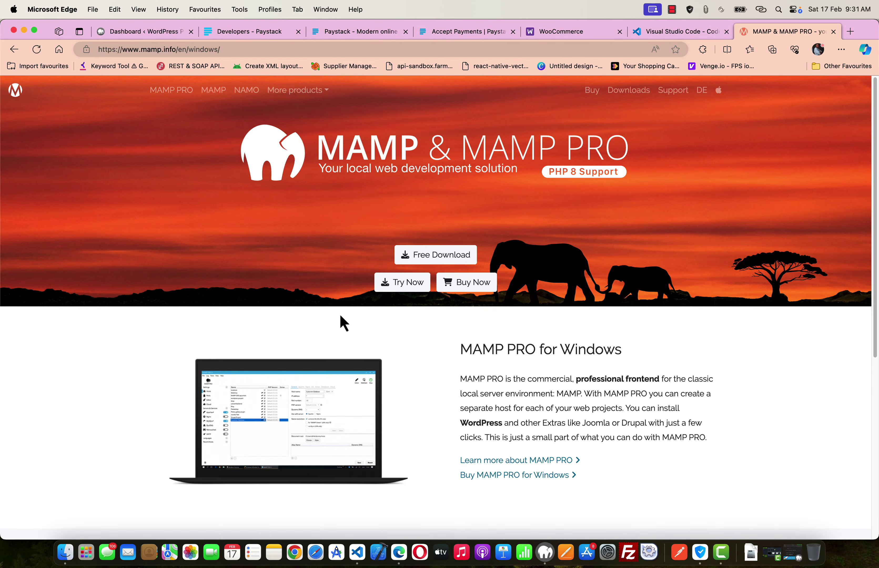
{"action": "scroll", "coordinate": [342, 320], "scroll_direction": "down", "scroll_amount": 8}
{"action": "scroll", "coordinate": [340, 313], "scroll_direction": "up", "scroll_amount": 4}
{"action": "scroll", "coordinate": [339, 313], "scroll_direction": "up", "scroll_amount": 4}
{"action": "left_click", "coordinate": [576, 50]}
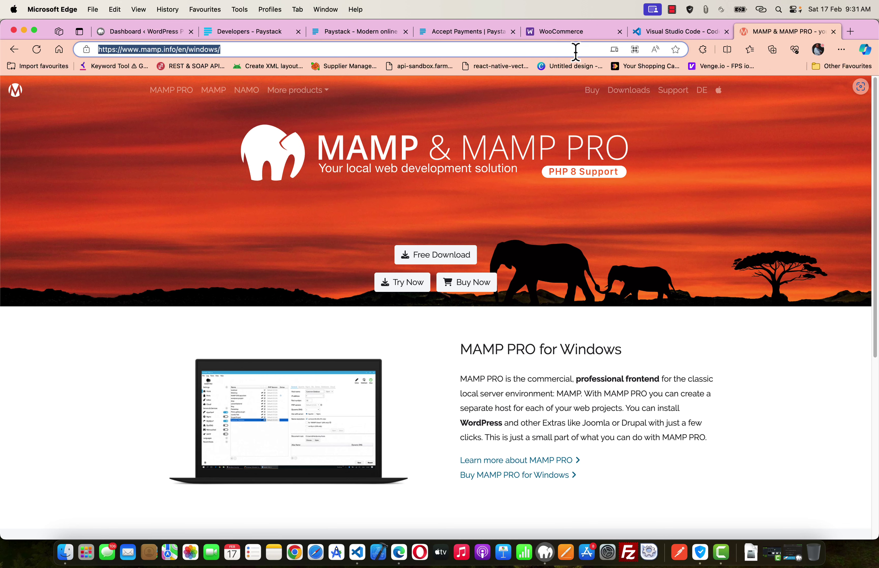
- Search 'xampp server' and open apachefriends.org's Download XAMPP page listing builds 8.0.30, 8.1.25, 8.2.12
{"action": "type", "text": "xam"}
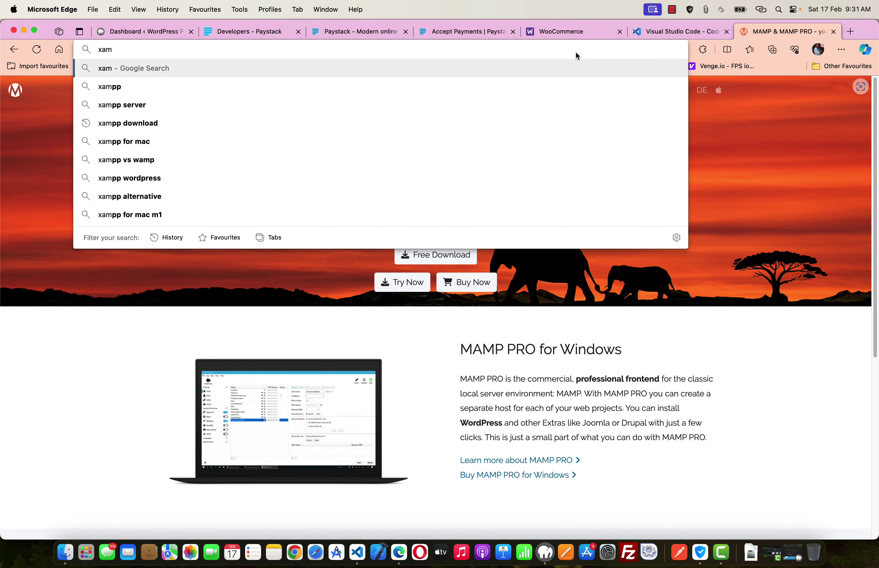
{"action": "type", "text": "pp"}
{"action": "key", "text": "Down"}
{"action": "key", "text": "Return"}
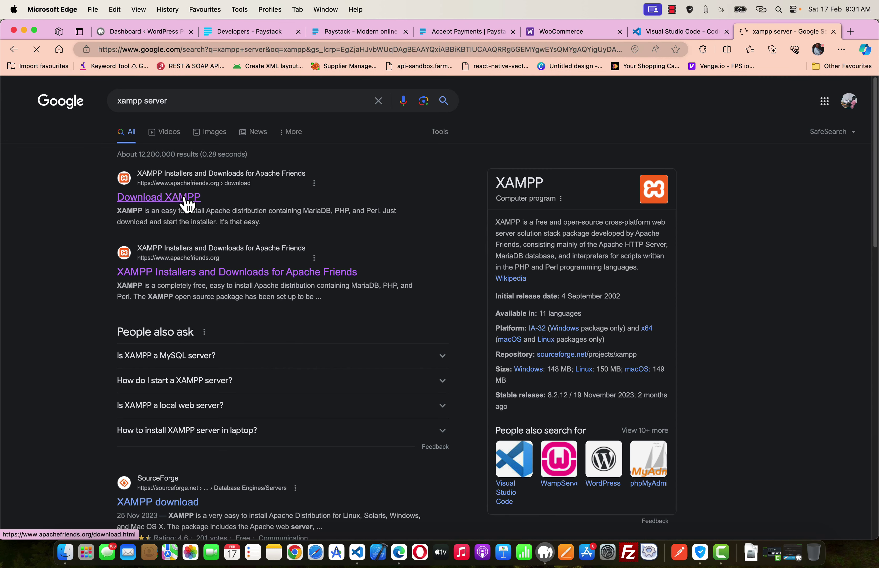
{"action": "left_click", "coordinate": [186, 199]}
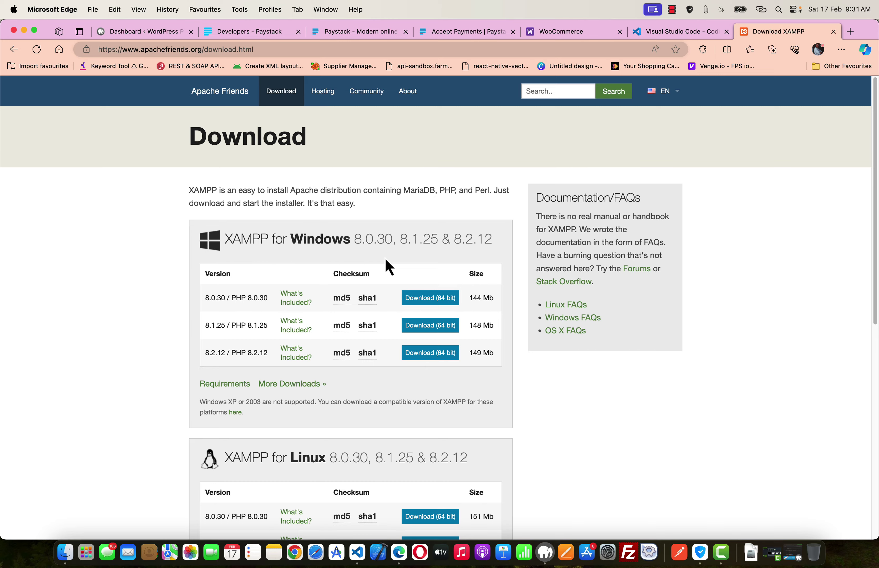
{"action": "scroll", "coordinate": [388, 266], "scroll_direction": "down", "scroll_amount": 5}
{"action": "scroll", "coordinate": [388, 266], "scroll_direction": "up", "scroll_amount": 5}
{"action": "left_click", "coordinate": [417, 48]}
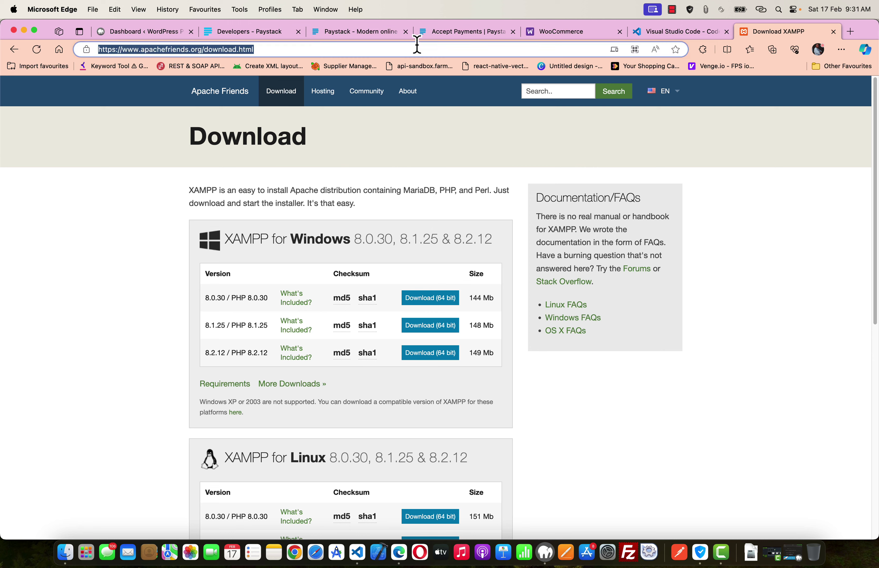
- Search 'wordpress org', open WordPress.org's Get WordPress 6.4.3 page, then bring up Finder
{"action": "type", "text": "wordpress.org"}
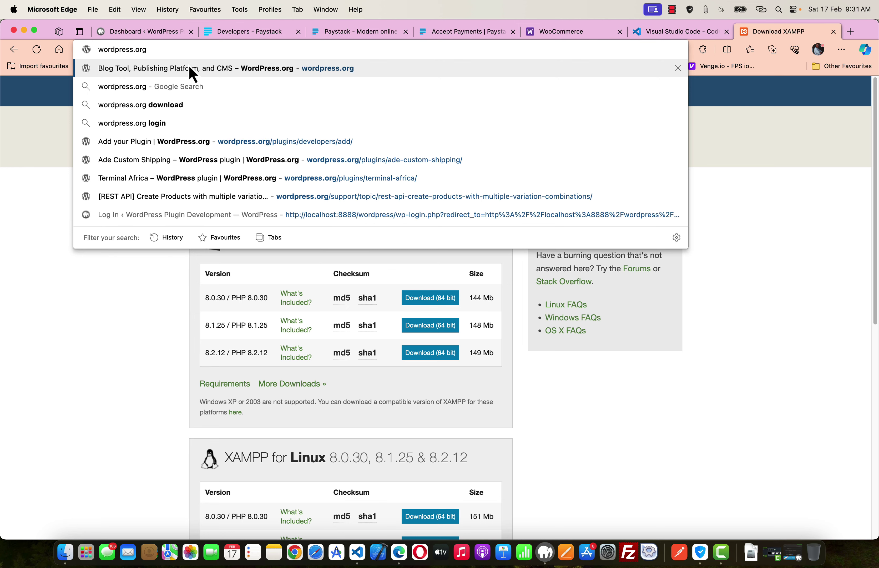
{"action": "key", "text": "BackSpace"}
{"action": "key", "text": "BackSpace"}
{"action": "key", "text": "BackSpace"}
{"action": "key", "text": "BackSpace"}
{"action": "type", "text": "org"}
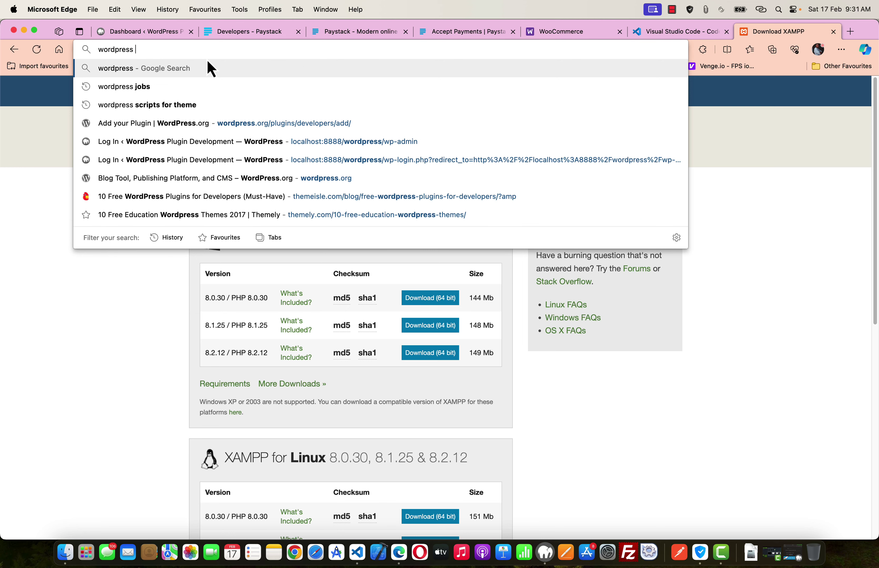
{"action": "key", "text": "Return"}
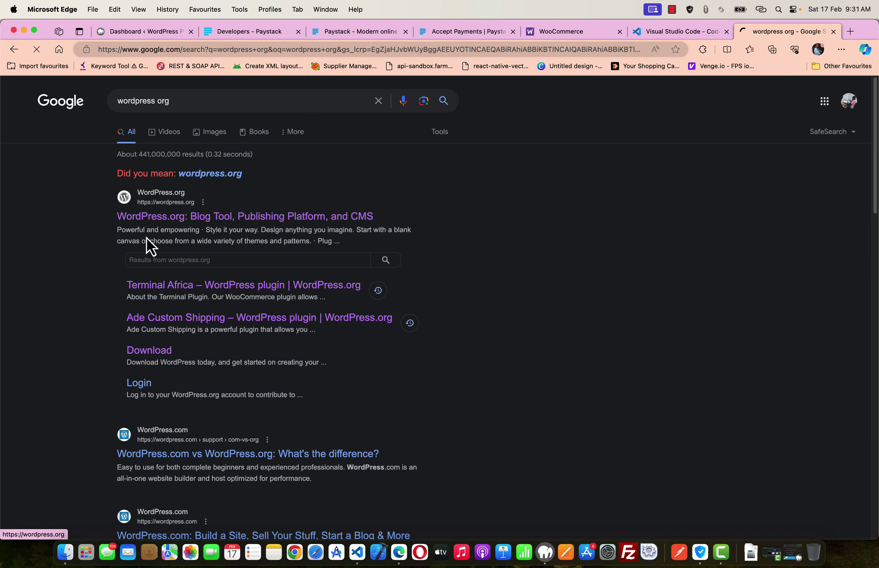
{"action": "left_click", "coordinate": [219, 217]}
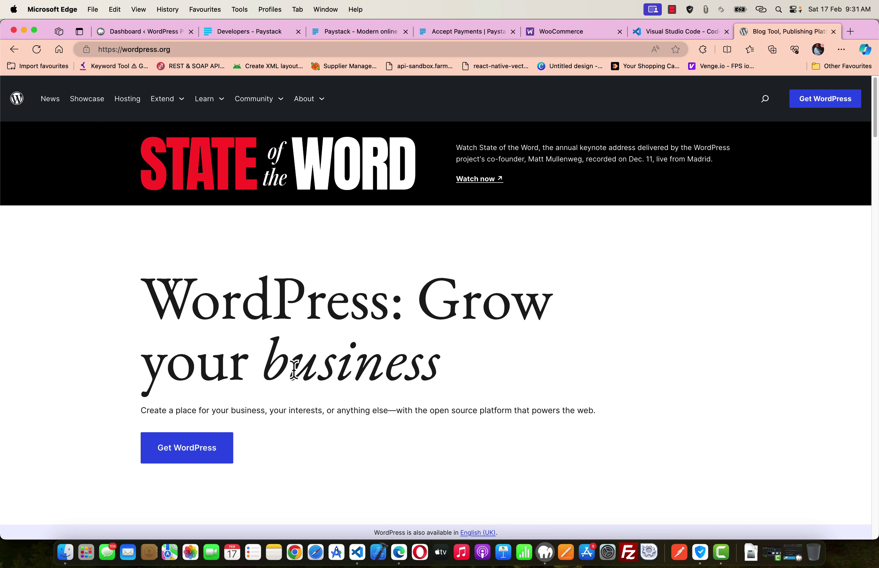
{"action": "left_click", "coordinate": [192, 455]}
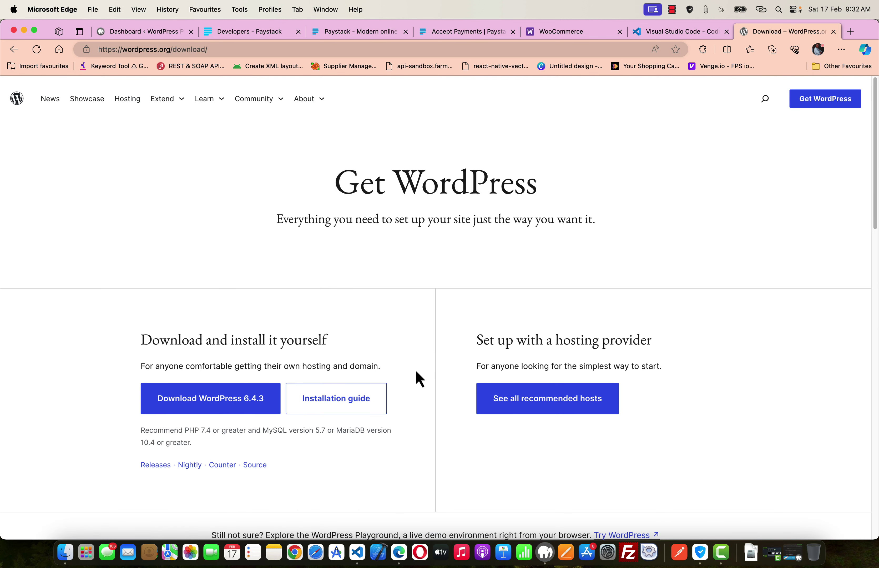
{"action": "scroll", "coordinate": [416, 372], "scroll_direction": "down", "scroll_amount": 1}
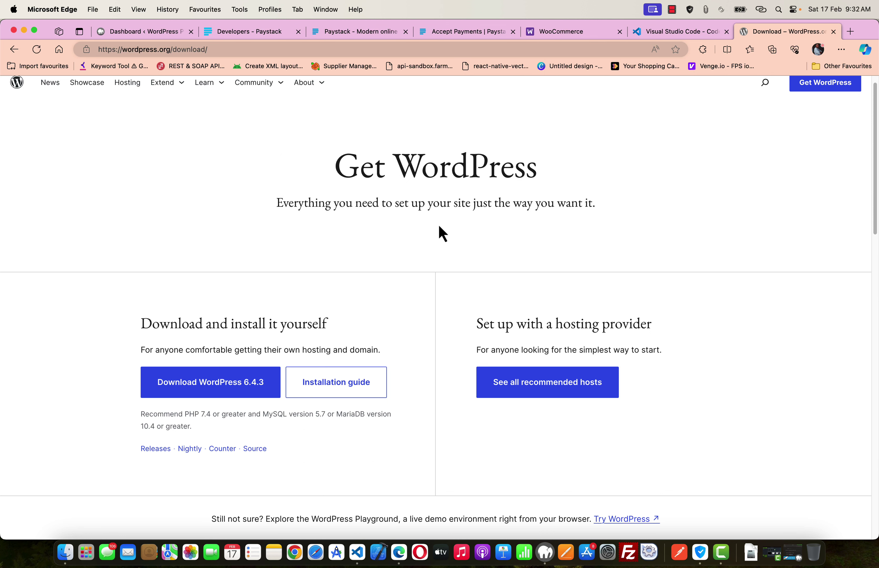
{"action": "left_click", "coordinate": [65, 552]}
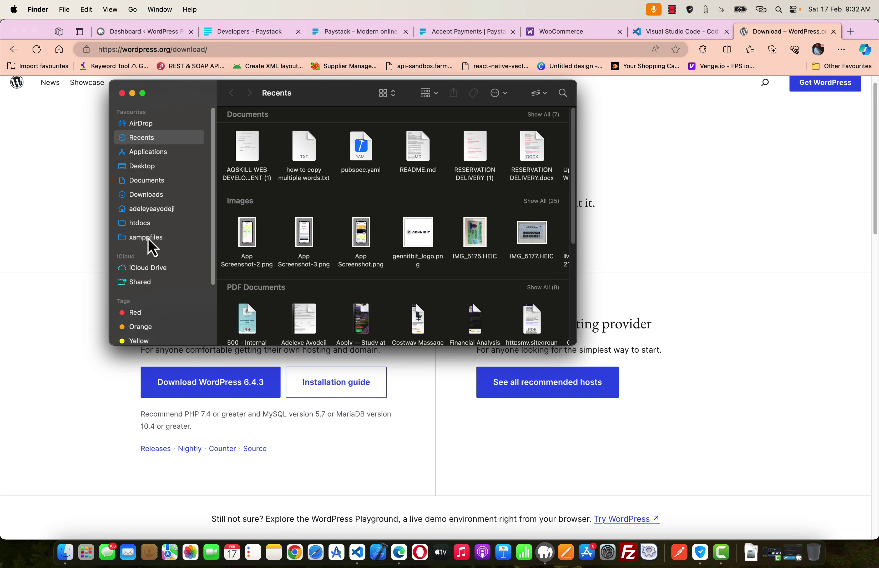
- Browse from the home folder to the main Applications folder in Finder
{"action": "left_click", "coordinate": [153, 212]}
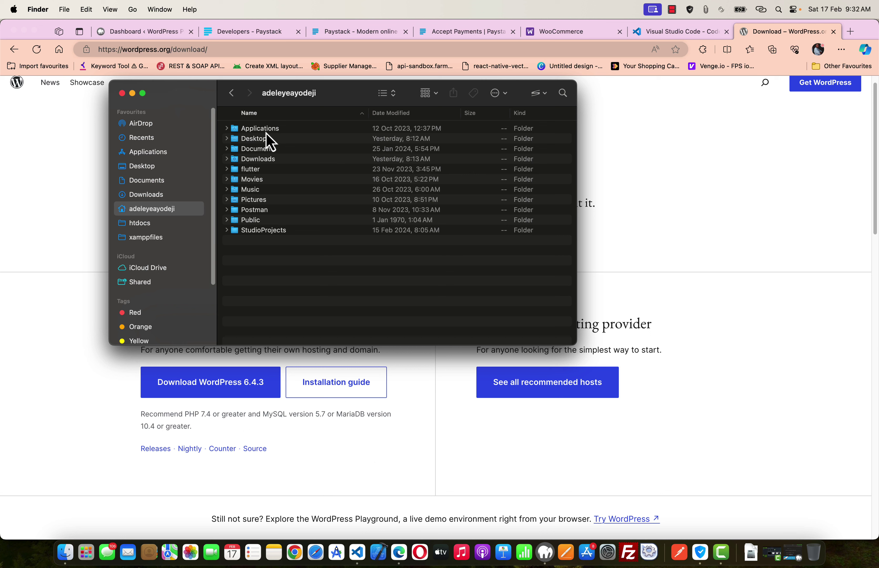
{"action": "left_click", "coordinate": [258, 132]}
{"action": "double_click", "coordinate": [257, 132]}
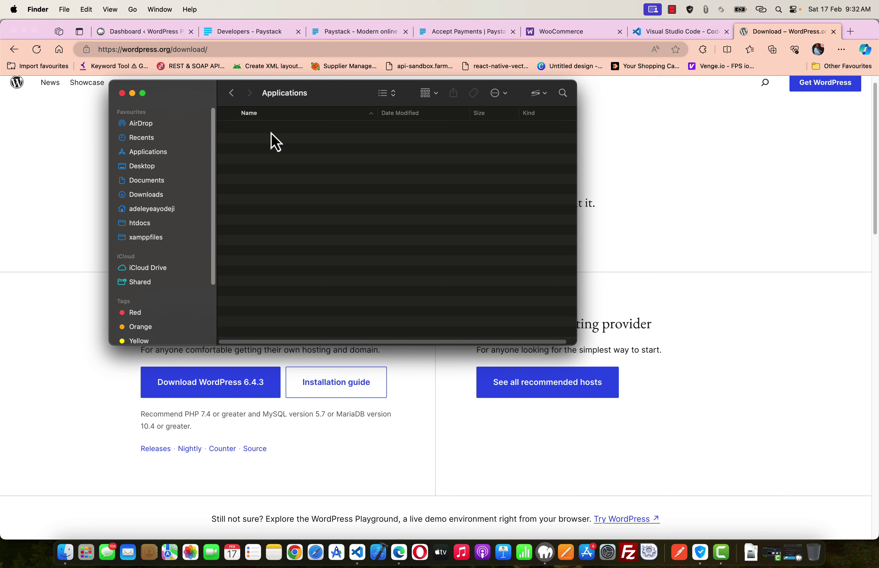
{"action": "left_click", "coordinate": [232, 93]}
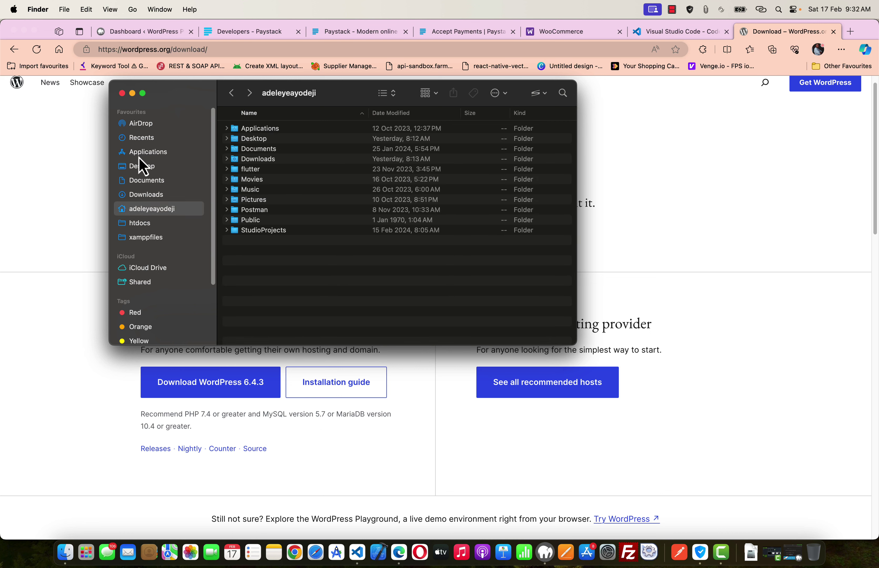
{"action": "left_click", "coordinate": [151, 155]}
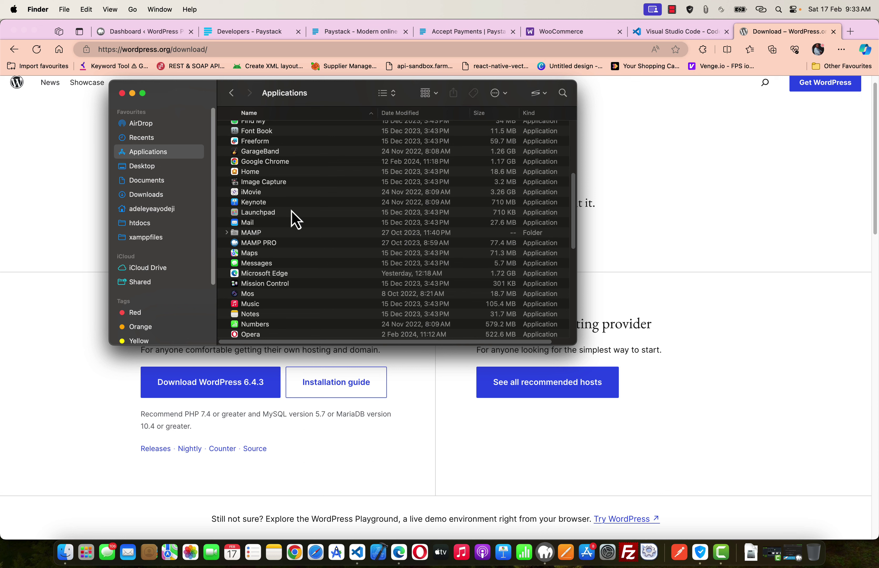
{"action": "scroll", "coordinate": [296, 220], "scroll_direction": "down", "scroll_amount": 10}
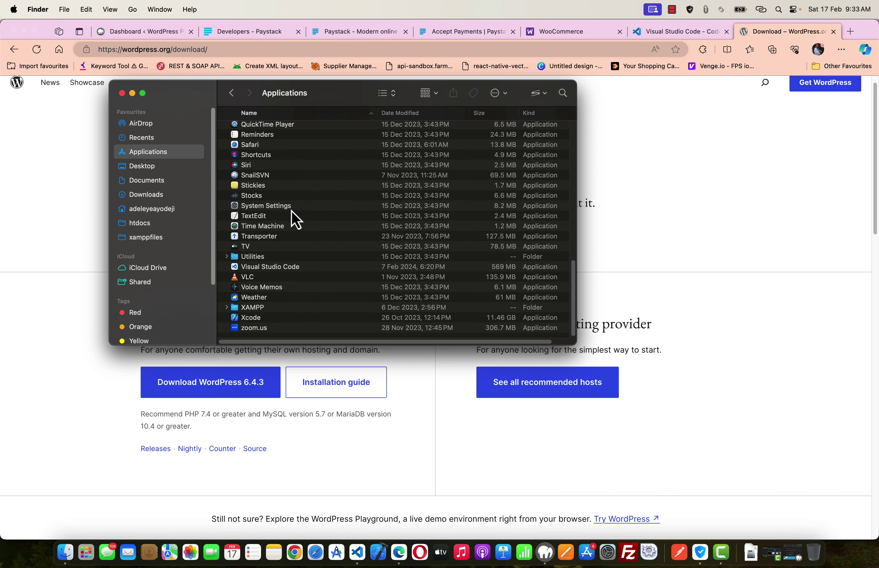
{"action": "scroll", "coordinate": [259, 231], "scroll_direction": "up", "scroll_amount": 10}
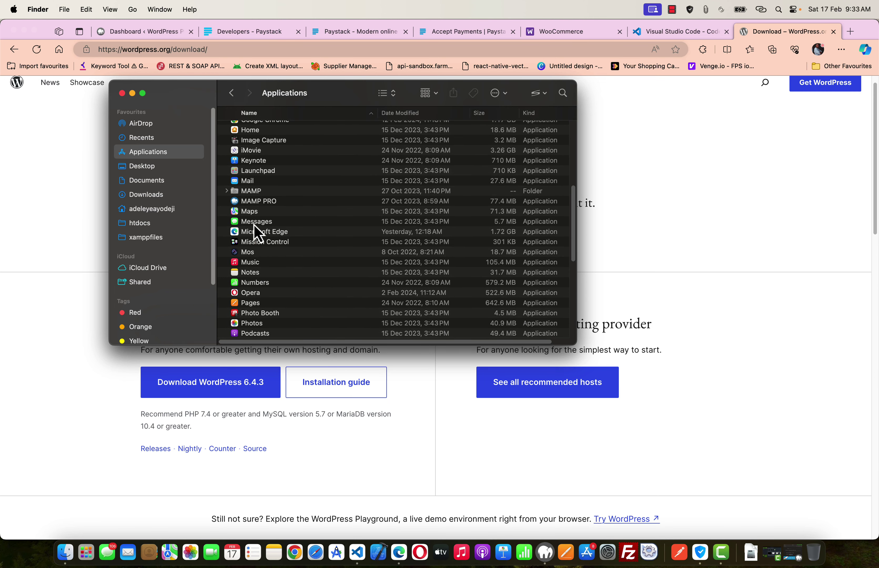
- Open the MAMP folder and collapse its bin and logs subfolders
{"action": "left_click", "coordinate": [253, 193]}
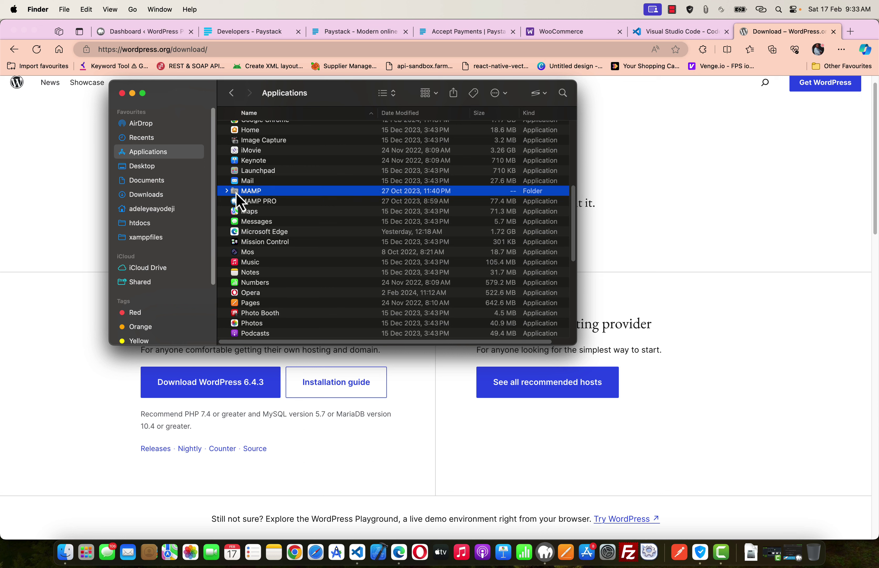
{"action": "double_click", "coordinate": [252, 191]}
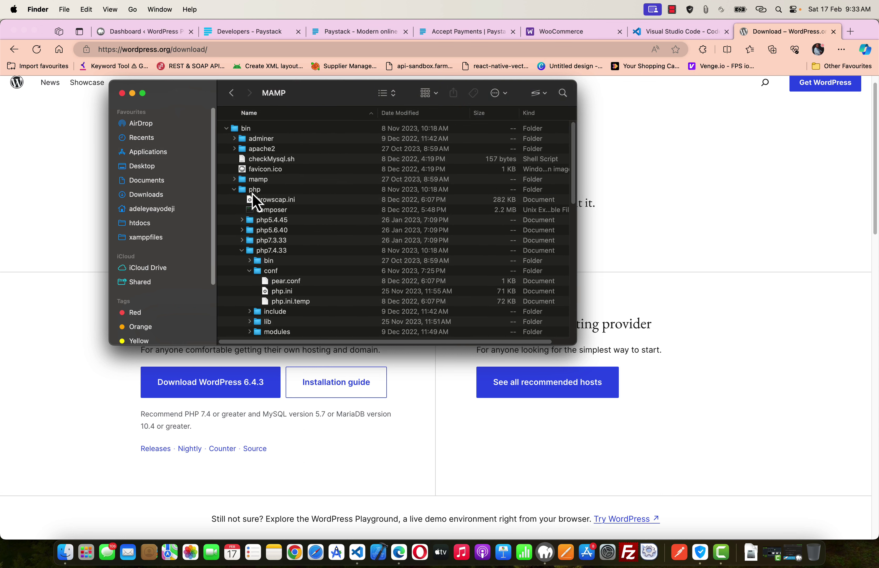
{"action": "left_click", "coordinate": [233, 129]}
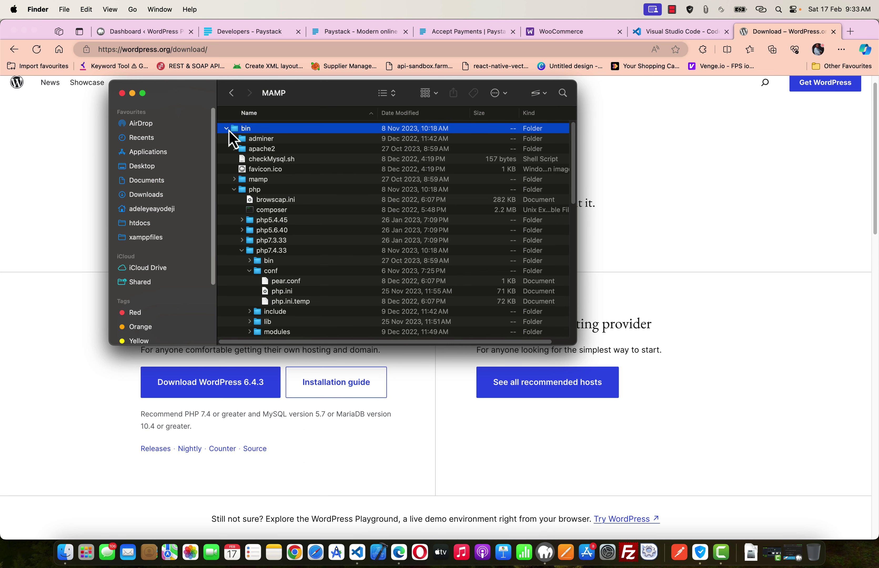
{"action": "left_click", "coordinate": [226, 129]}
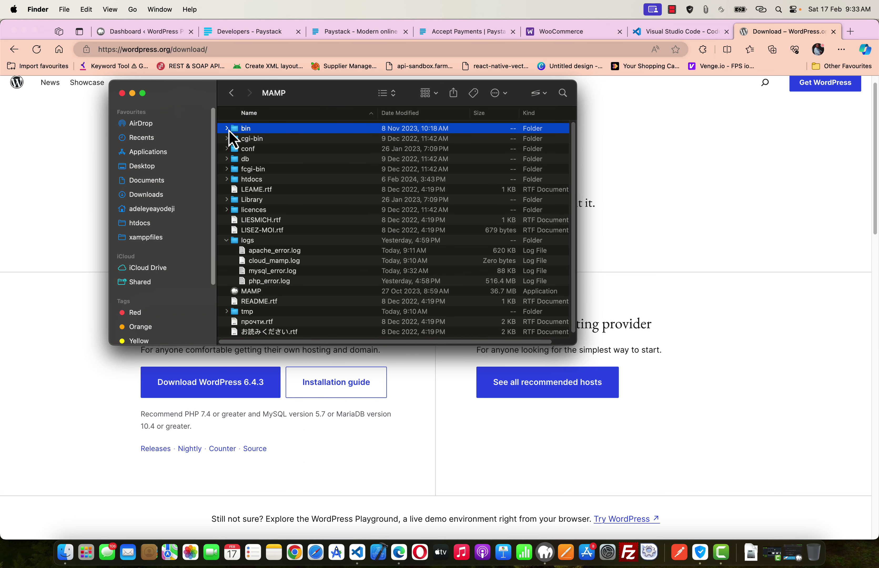
{"action": "left_click", "coordinate": [226, 240]}
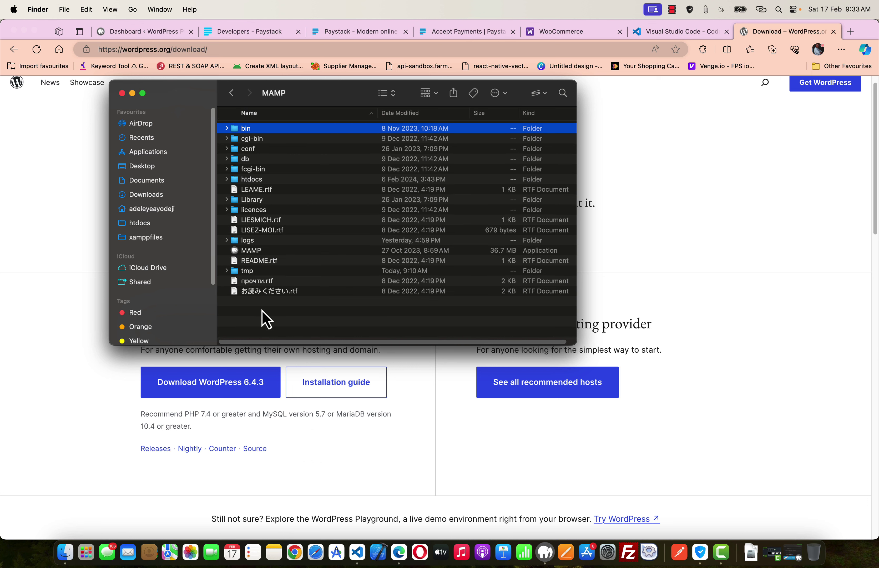
{"action": "left_click", "coordinate": [266, 318]}
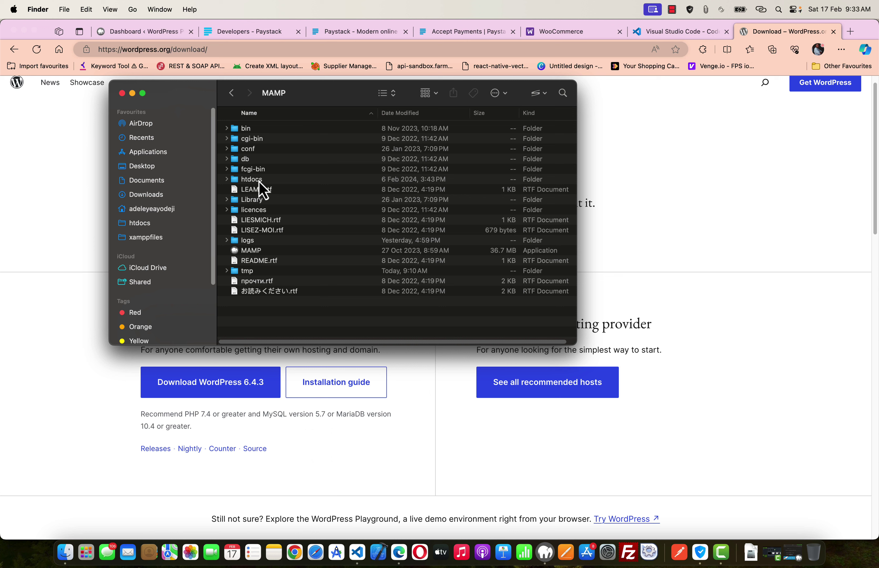
- Open htdocs and select the wordpress folder inside it
{"action": "double_click", "coordinate": [259, 181]}
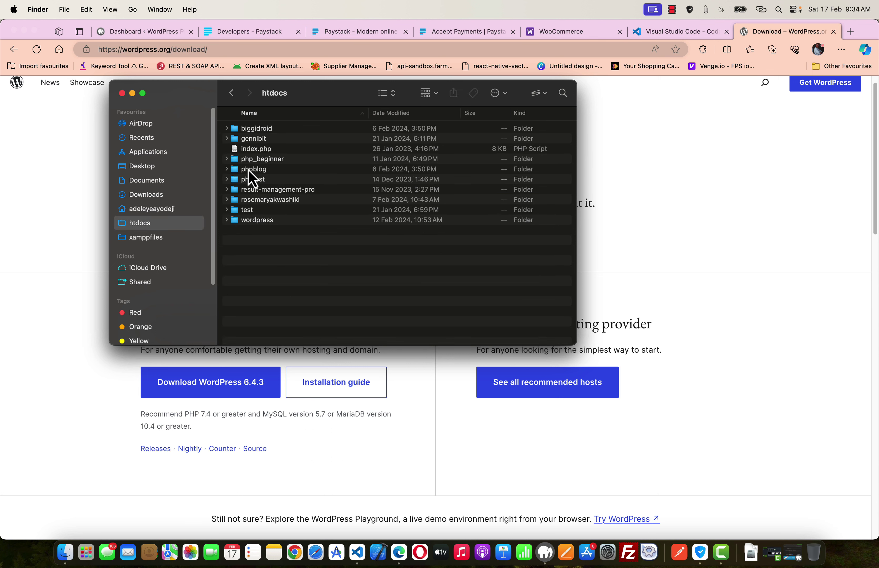
{"action": "left_click", "coordinate": [259, 221]}
{"action": "left_click", "coordinate": [267, 255]}
{"action": "left_click", "coordinate": [258, 221]}
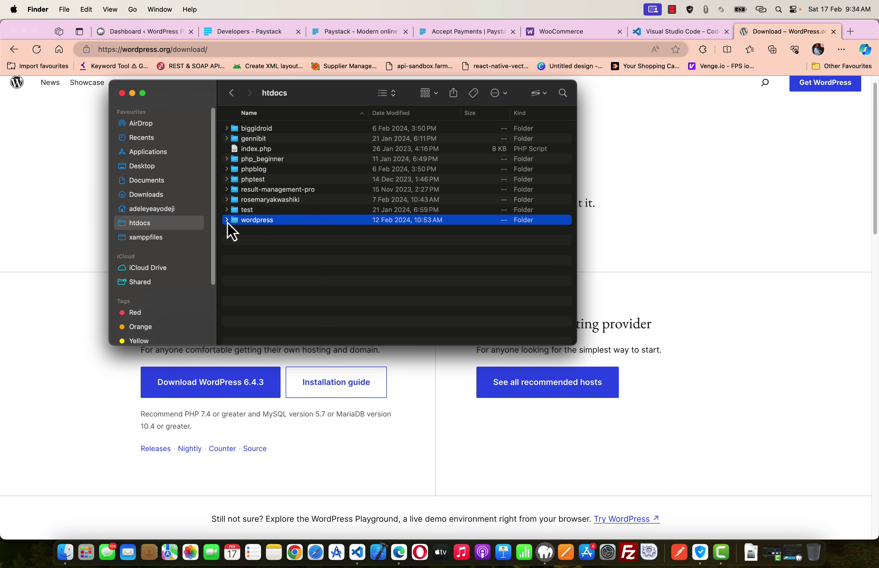
{"action": "left_click", "coordinate": [126, 402]}
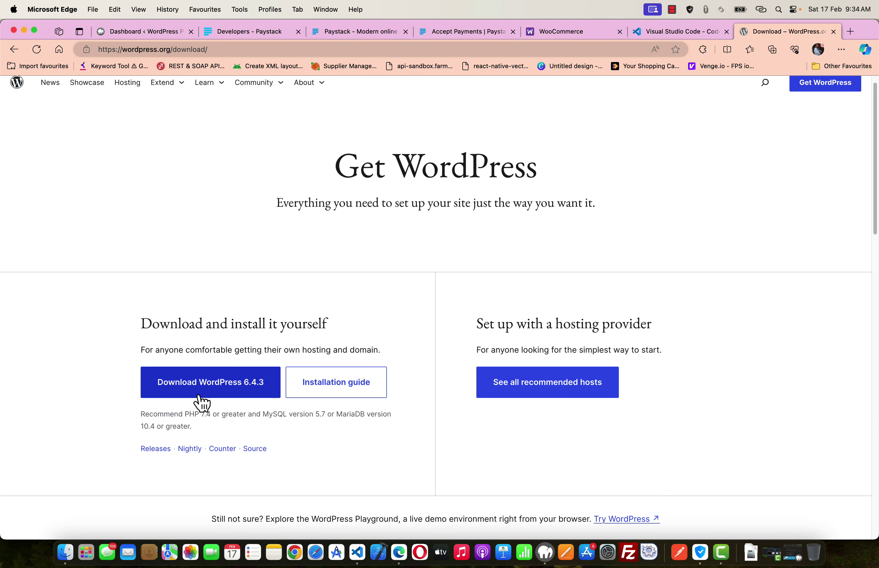
{"action": "key", "text": "super+Tab"}
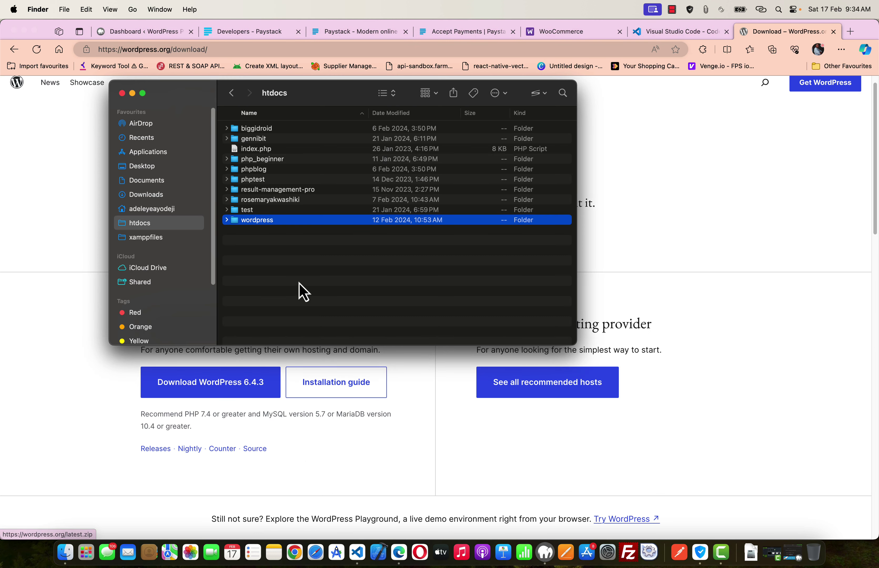
- Open the wordpress folder to review its files like wp-admin, wp-content and wp-config.php
{"action": "double_click", "coordinate": [254, 220]}
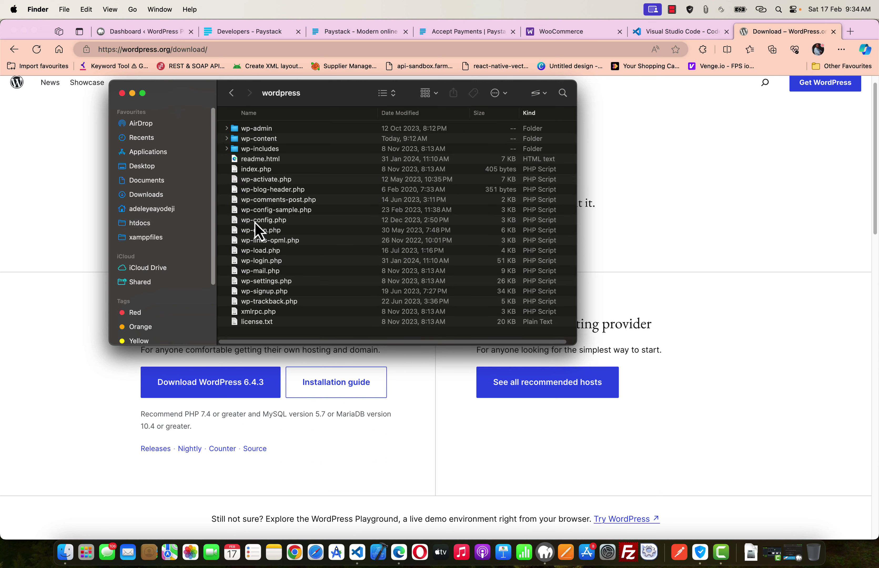
{"action": "scroll", "coordinate": [260, 177], "scroll_direction": "up", "scroll_amount": 1}
{"action": "left_click_drag", "start_coordinate": [273, 337], "coordinate": [263, 137]}
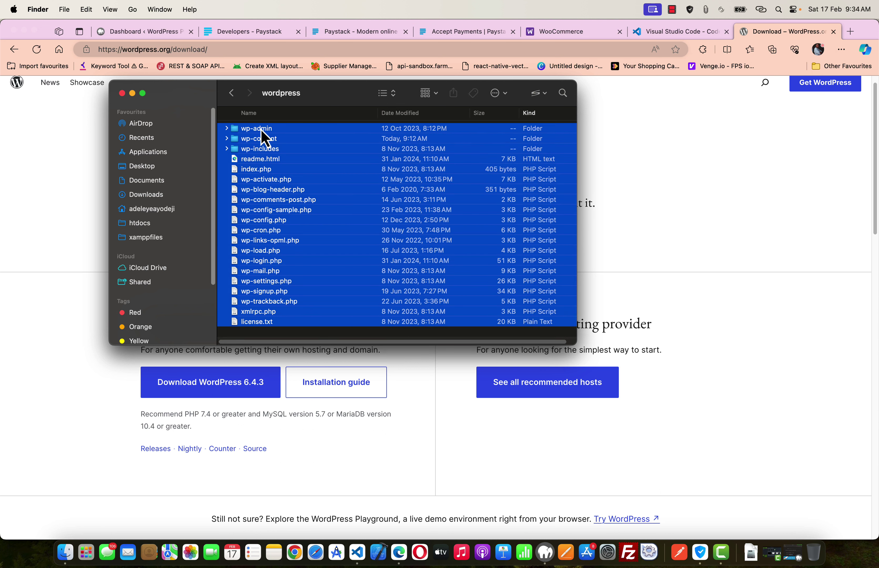
{"action": "left_click", "coordinate": [287, 335]}
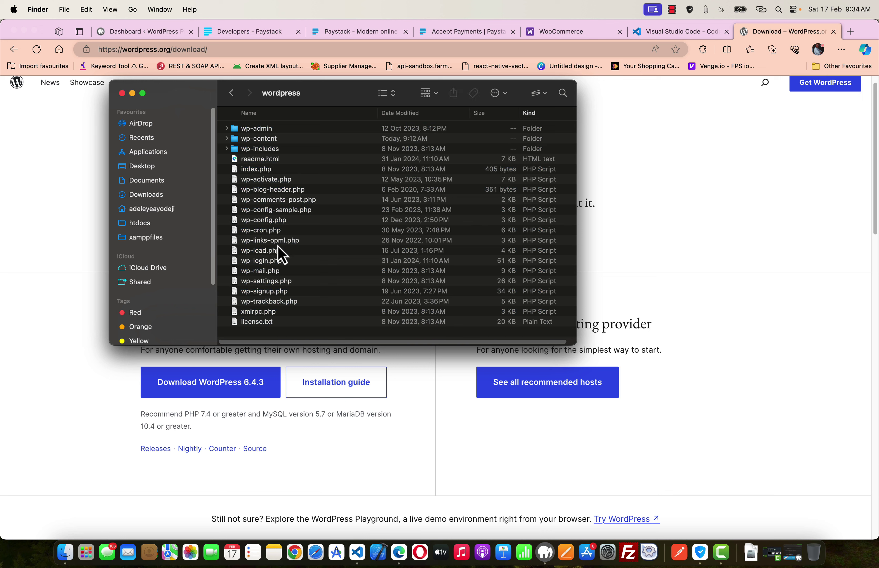
- Create a new folder named wordpress2 in htdocs, then start the WordPress 6.4.3 download
{"action": "left_click", "coordinate": [231, 92]}
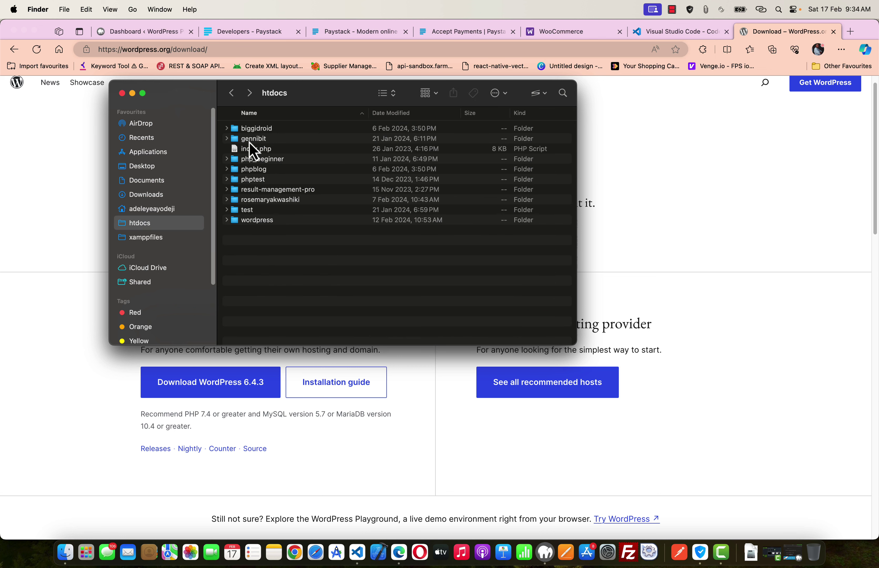
{"action": "right_click", "coordinate": [255, 240]}
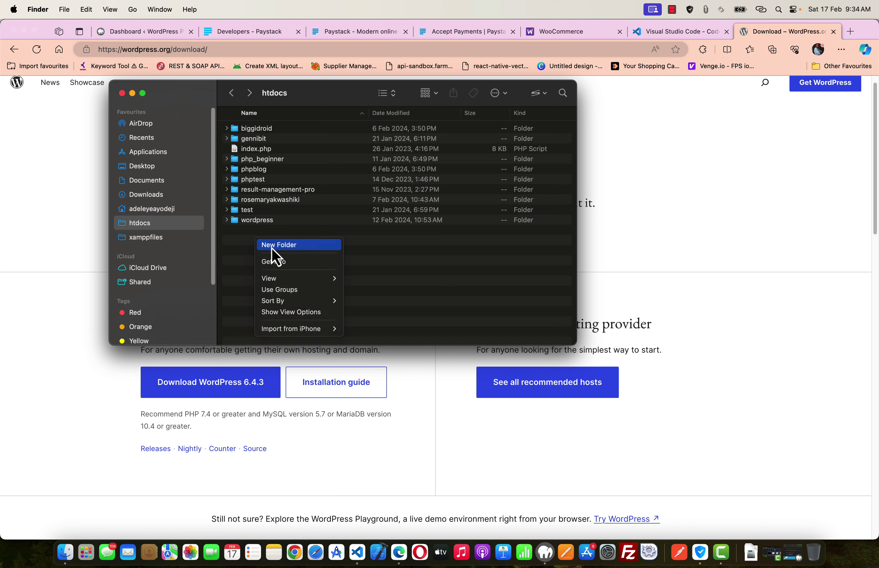
{"action": "left_click", "coordinate": [271, 246]}
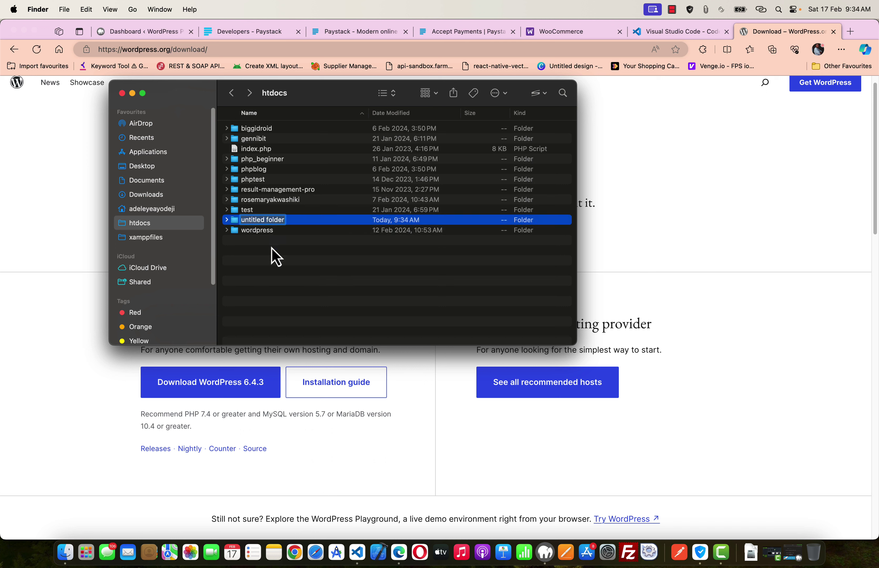
{"action": "type", "text": "wordpress2"}
{"action": "key", "text": "Return"}
{"action": "left_click", "coordinate": [282, 286]}
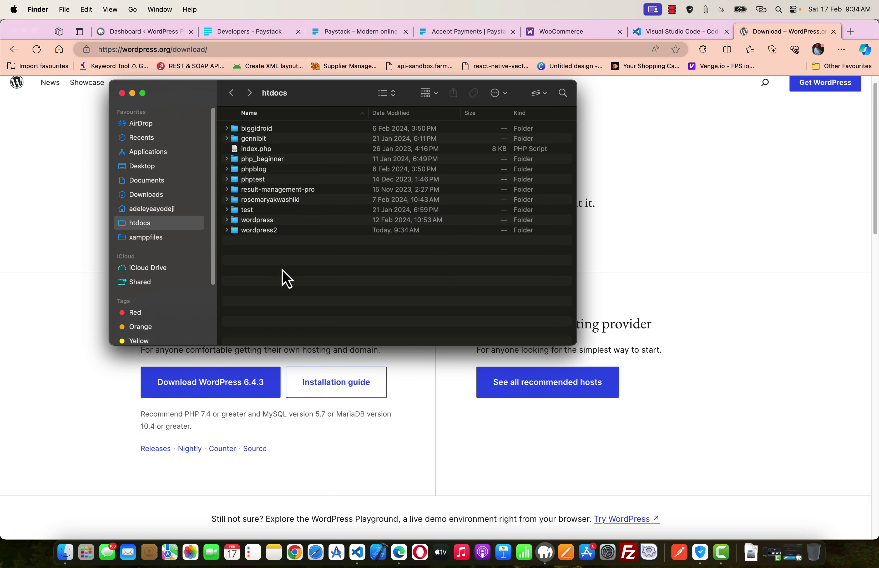
{"action": "left_click", "coordinate": [131, 393]}
{"action": "left_click", "coordinate": [245, 386]}
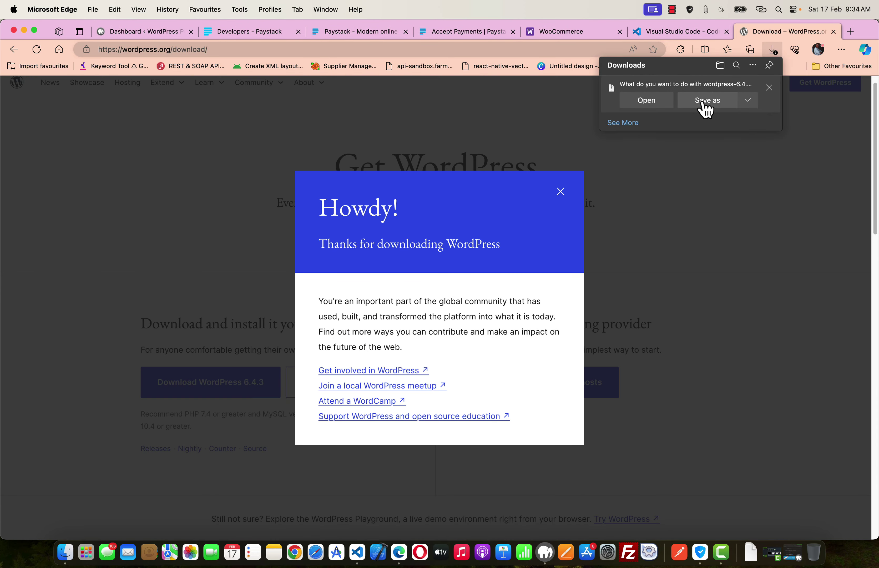
- Save wordpress-6.4.3.zip to the Desktop and dismiss the thanks-for-downloading popup
{"action": "left_click", "coordinate": [705, 107]}
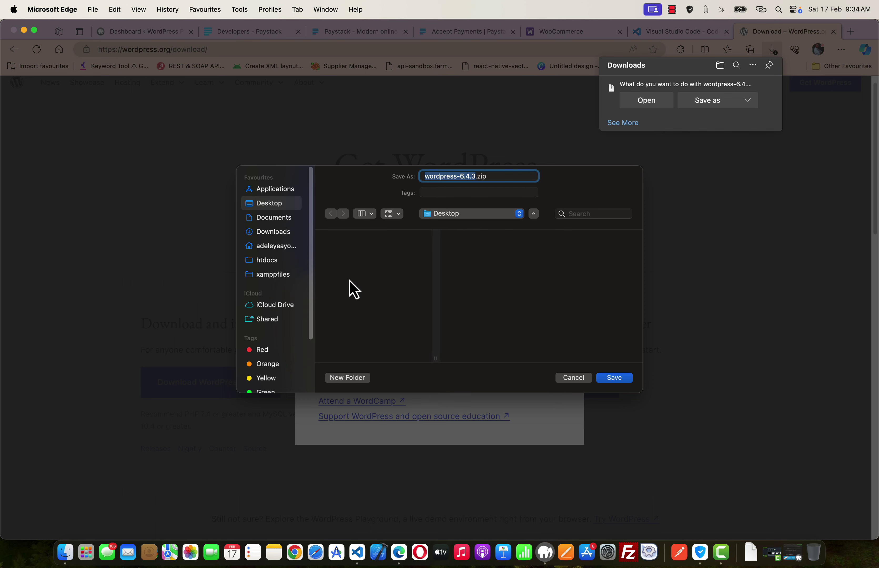
{"action": "left_click", "coordinate": [609, 378]}
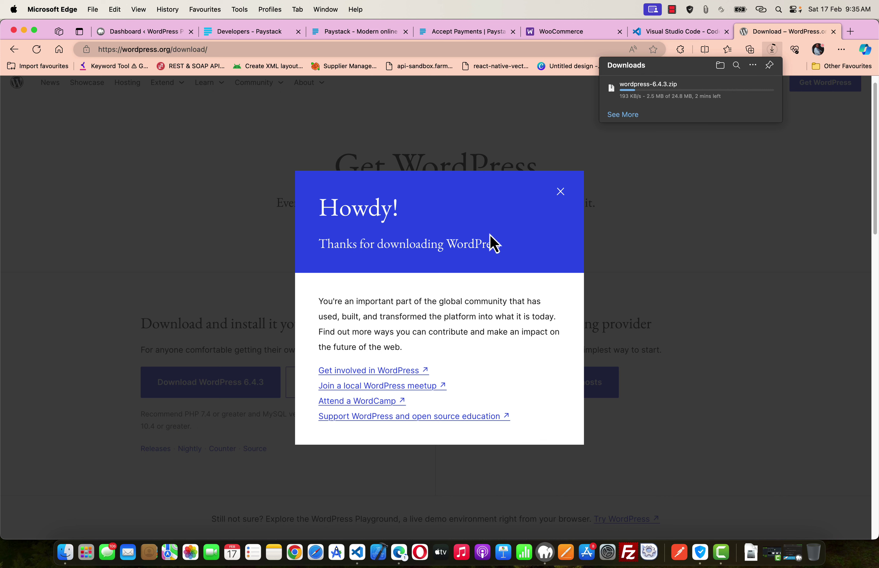
{"action": "left_click", "coordinate": [561, 195]}
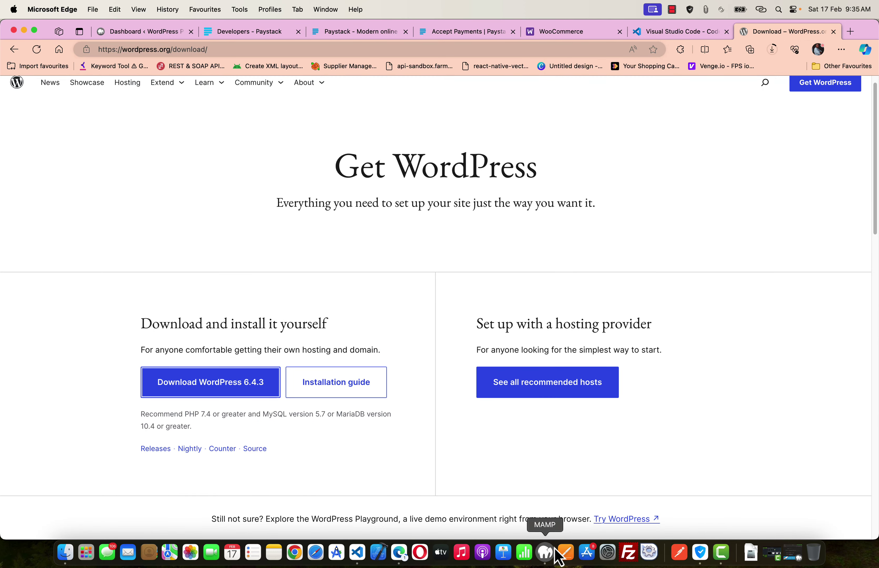
{"action": "left_click", "coordinate": [546, 553]}
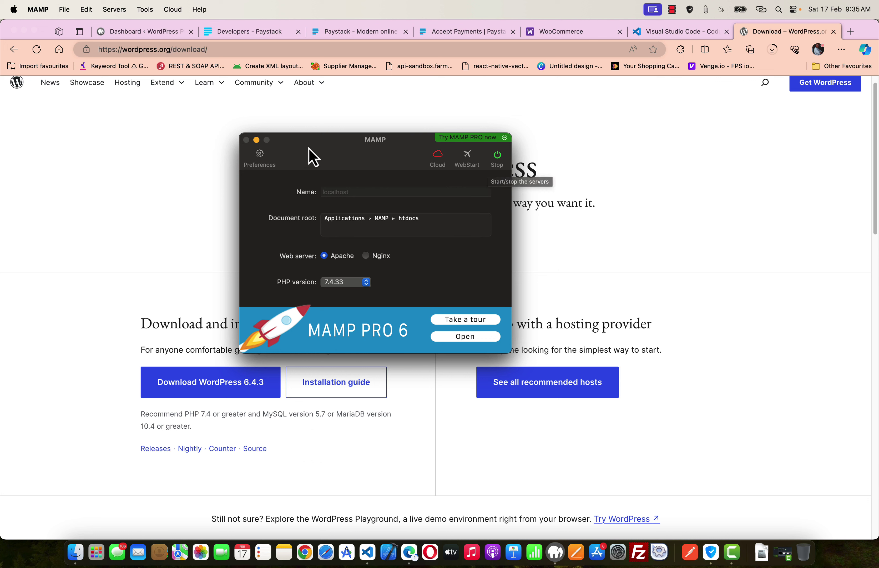
- Stop MAMP's Apache and MySQL servers and quit MAMP
{"action": "left_click", "coordinate": [501, 159]}
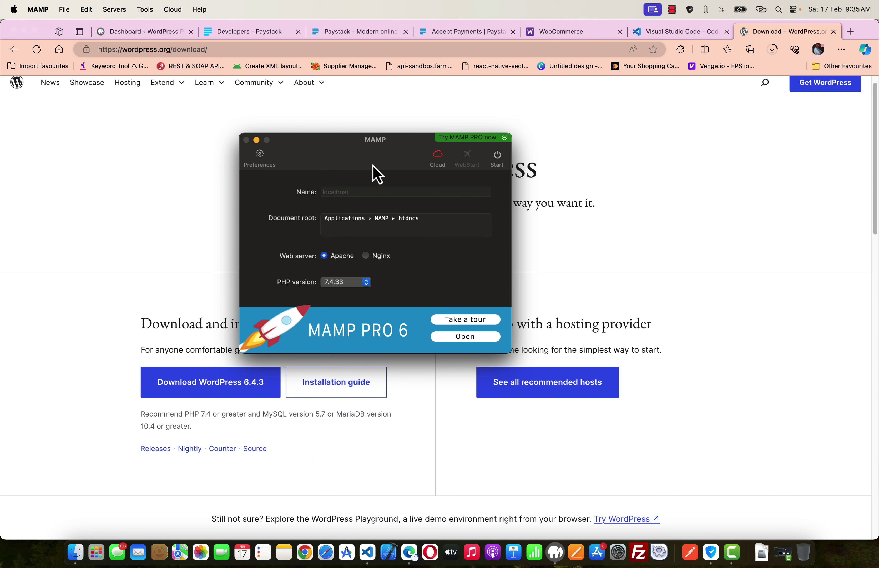
{"action": "left_click", "coordinate": [43, 10]}
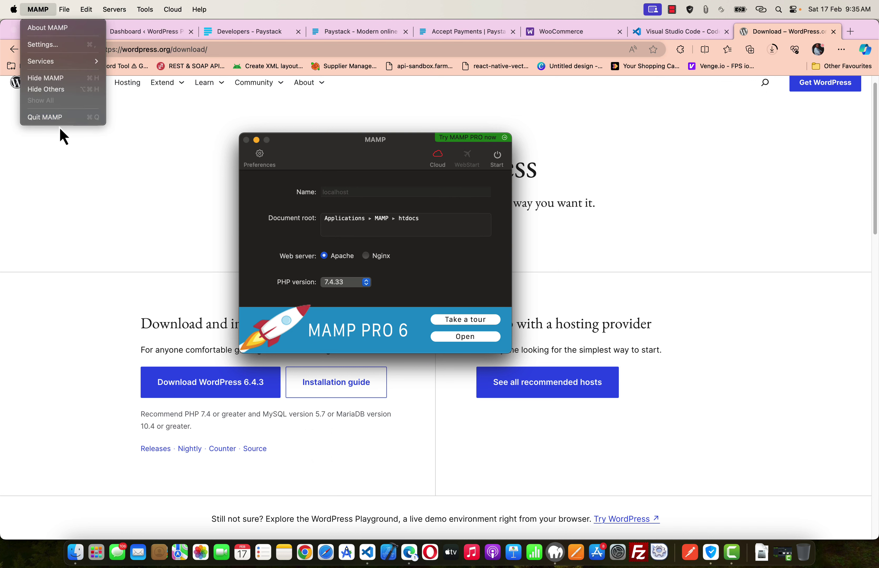
{"action": "left_click", "coordinate": [61, 117]}
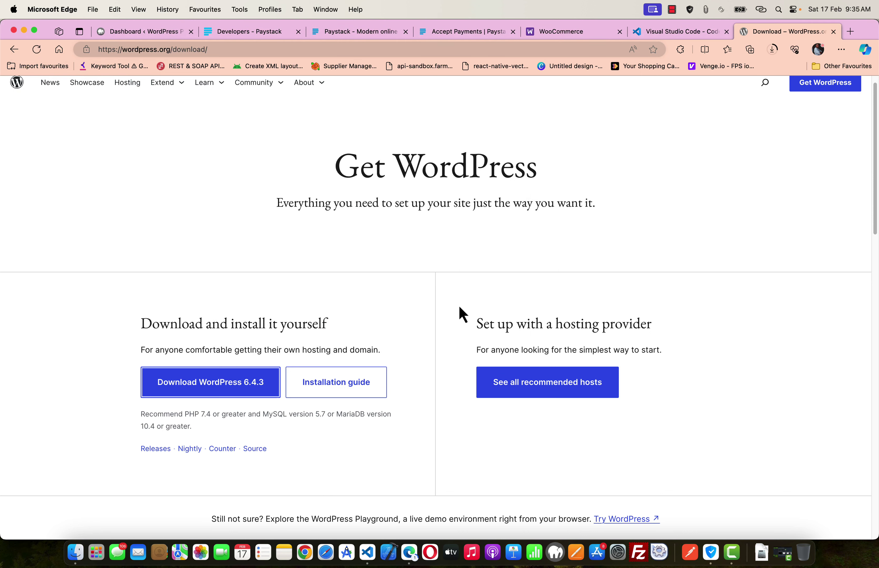
{"action": "left_click", "coordinate": [470, 432]}
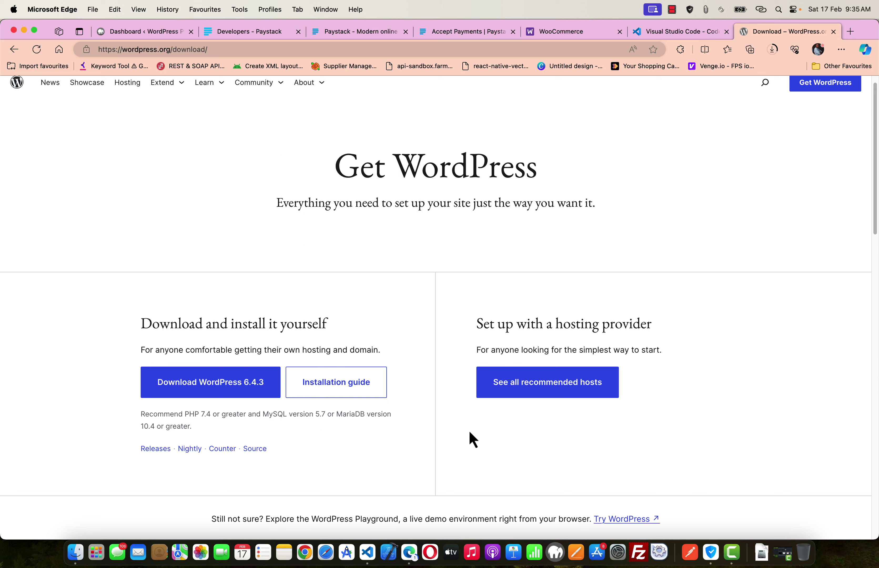
- Relaunch MAMP by searching 'mamp' in Spotlight
{"action": "left_click", "coordinate": [780, 11]}
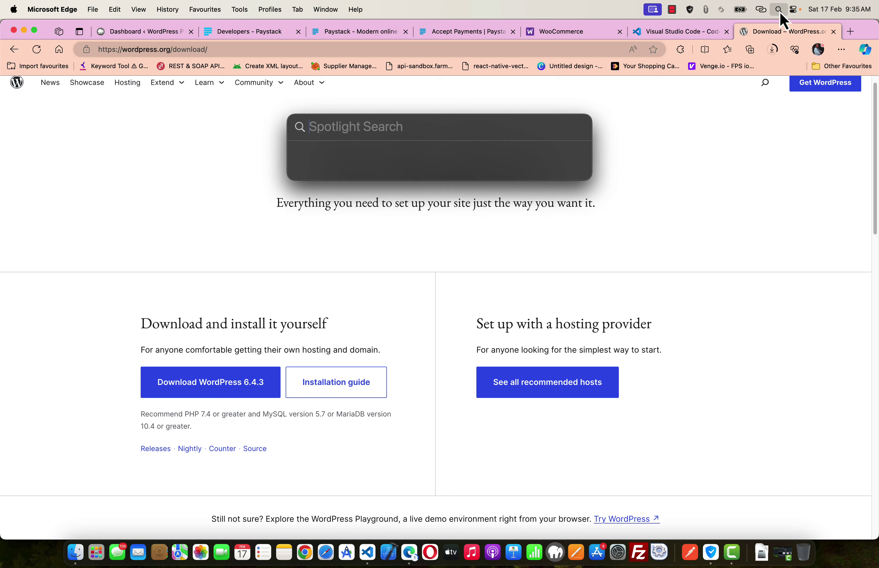
{"action": "type", "text": "map"}
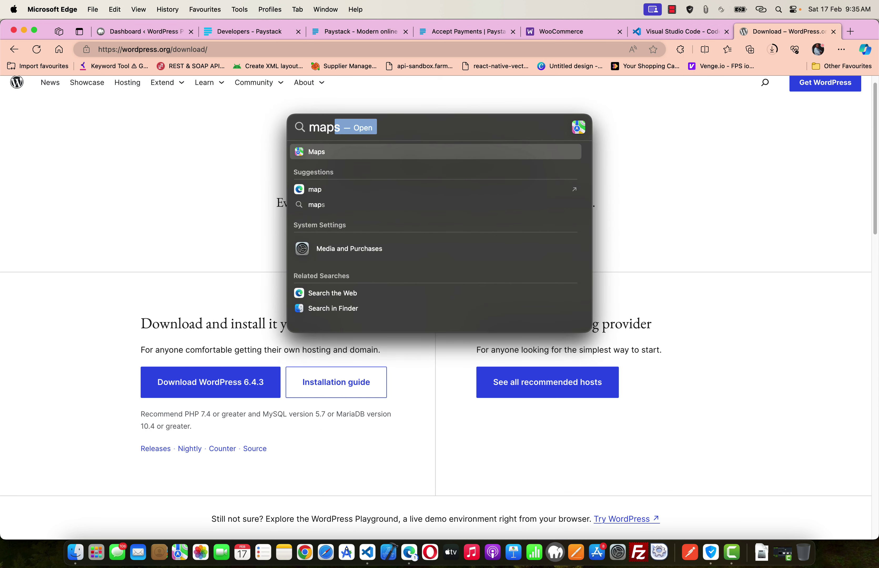
{"action": "key", "text": "BackSpace"}
{"action": "key", "text": "BackSpace"}
{"action": "type", "text": "mp"}
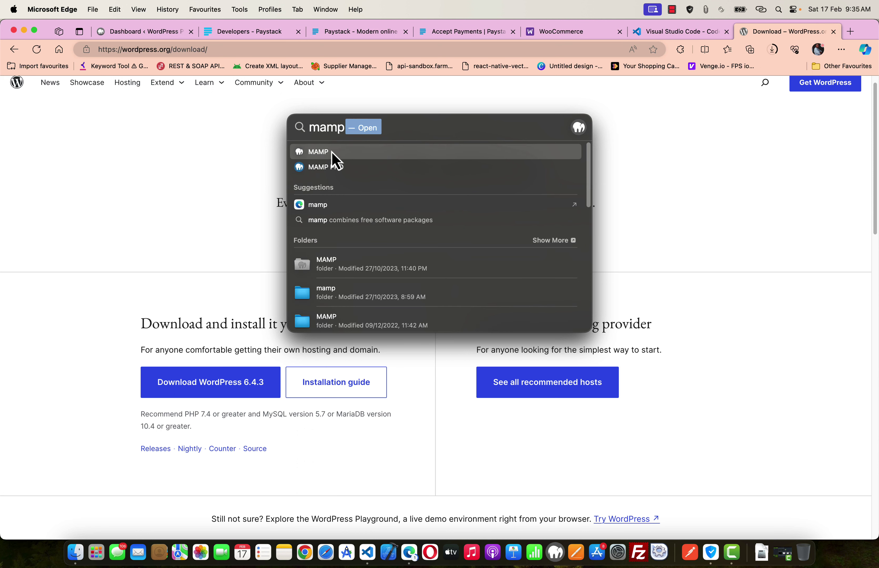
{"action": "left_click", "coordinate": [331, 151]}
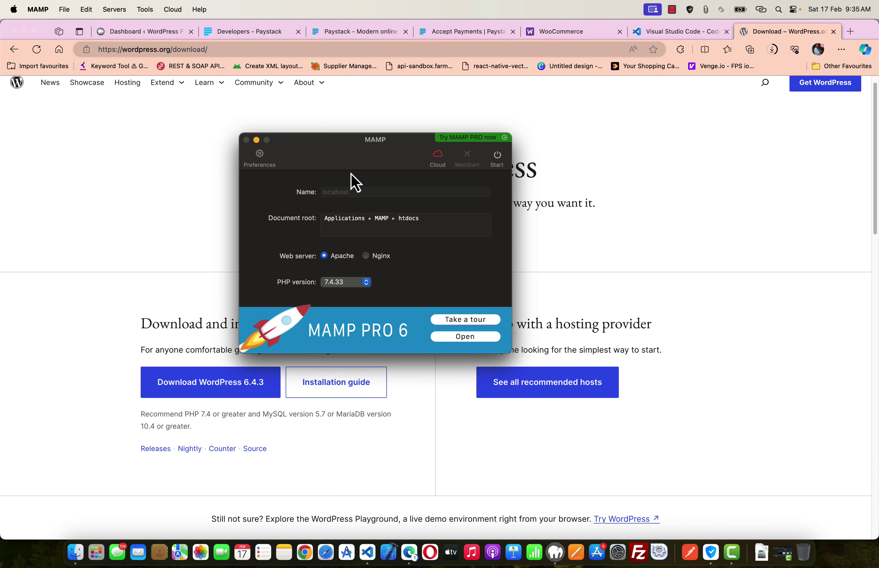
- In MAMP's Ports preferences, verify Apache 8888 and MySQL 8889, copy 8888, and cancel unchanged
{"action": "left_click", "coordinate": [260, 157]}
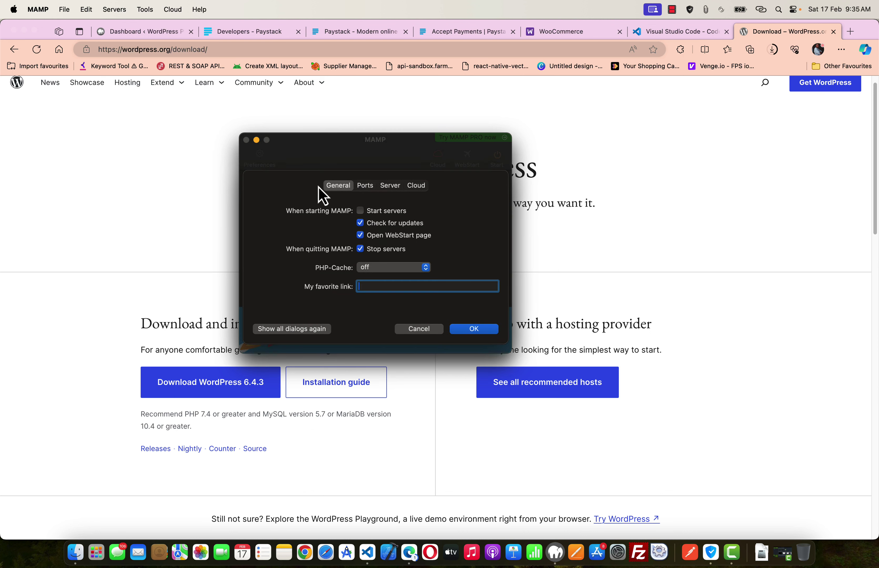
{"action": "left_click", "coordinate": [365, 188]}
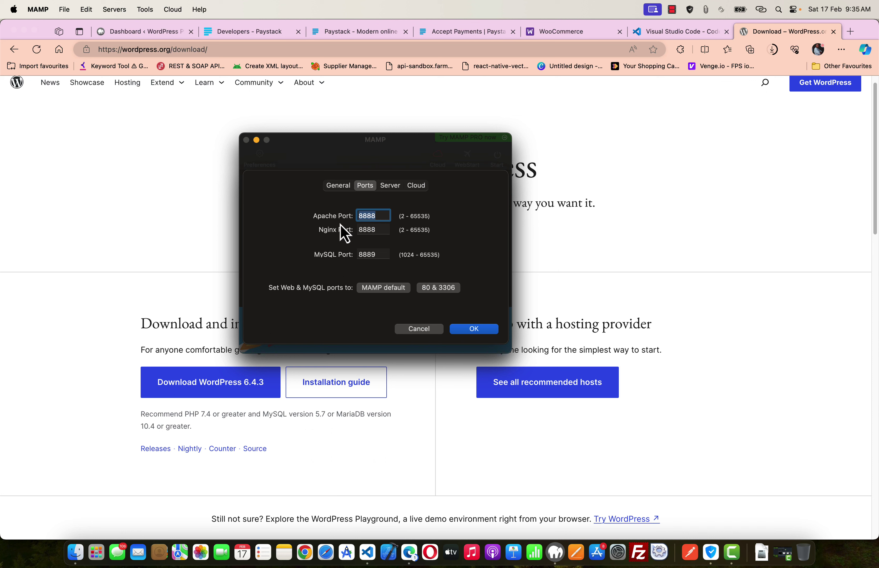
{"action": "left_click", "coordinate": [383, 216]}
{"action": "left_click", "coordinate": [367, 254]}
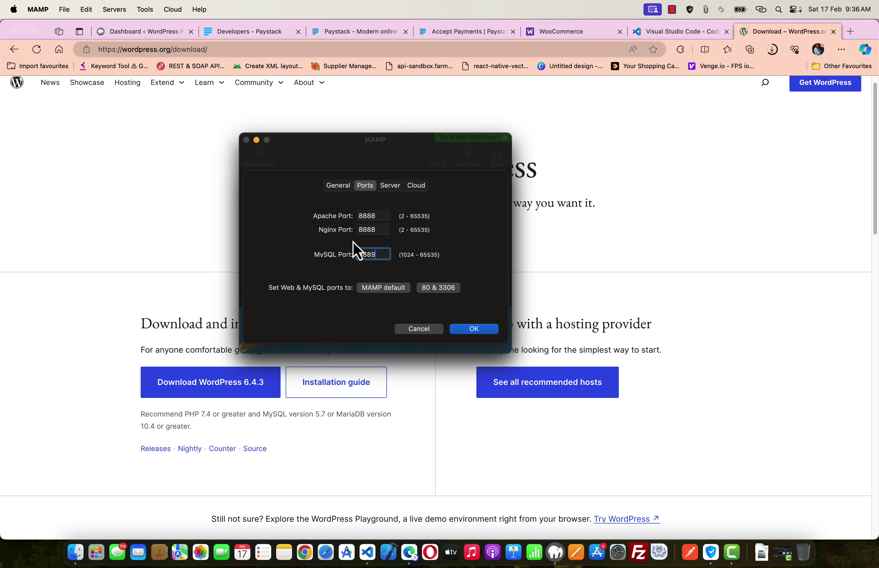
{"action": "double_click", "coordinate": [368, 215]}
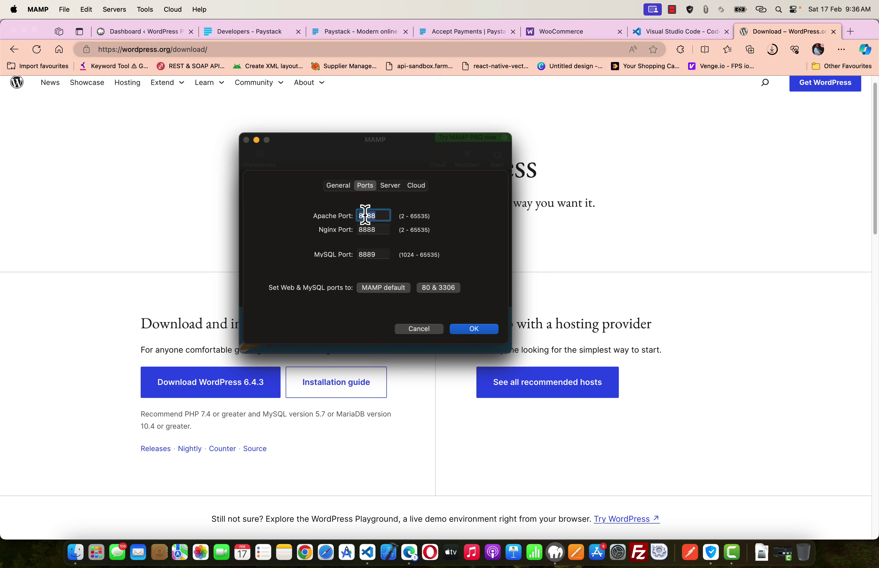
{"action": "left_click", "coordinate": [384, 219]}
{"action": "key", "text": "super+c"}
{"action": "left_click", "coordinate": [432, 332]}
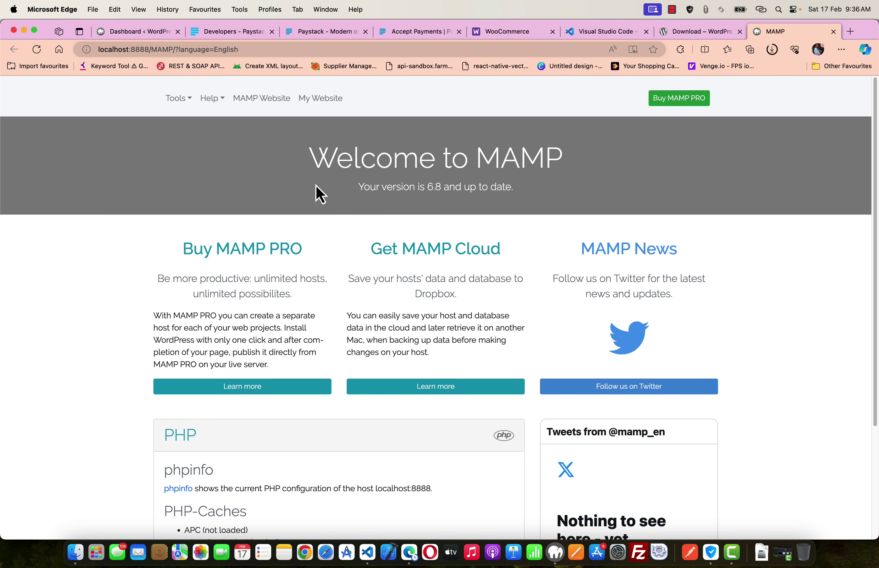
- Close the MAMP tab, check the wordpress-6.4.3.zip download progress, then bring up Finder on htdocs
{"action": "key", "text": "super+w"}
{"action": "left_click", "coordinate": [636, 181]}
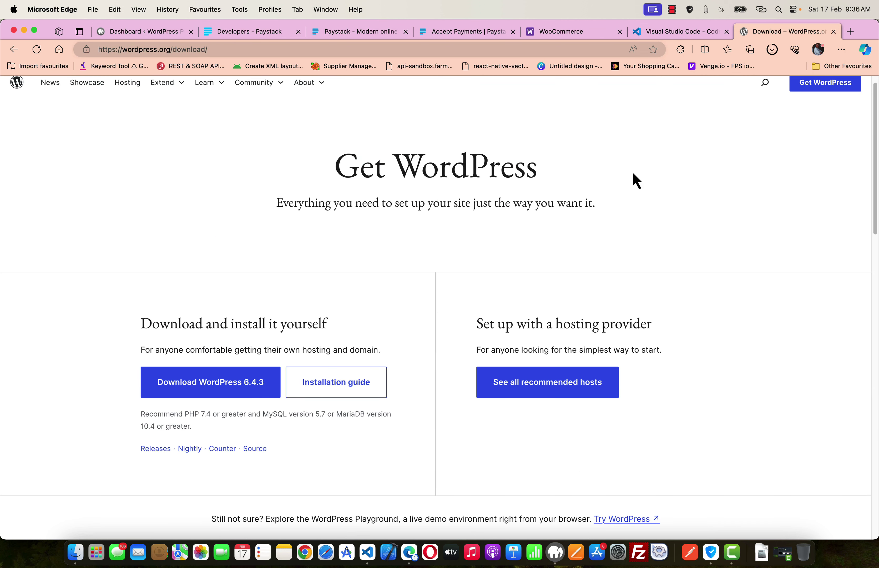
{"action": "left_click", "coordinate": [773, 52]}
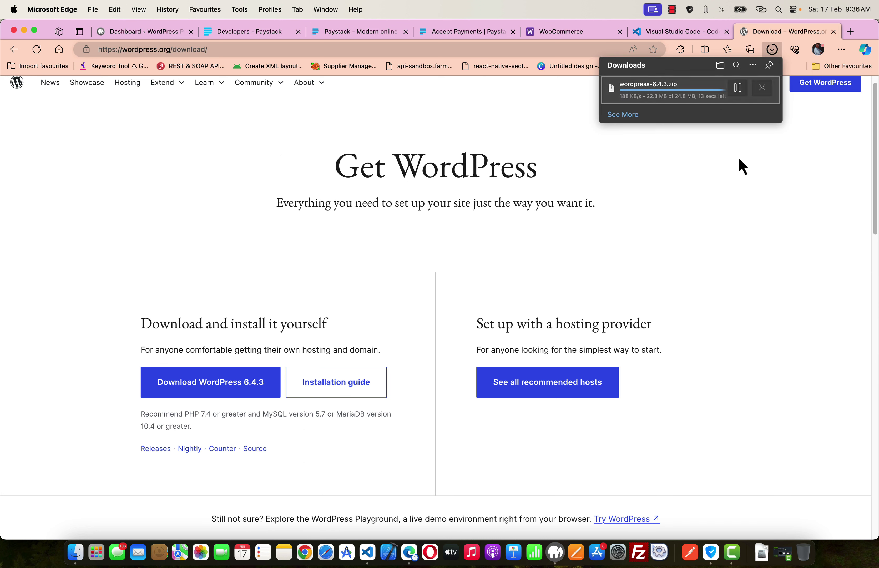
{"action": "left_click", "coordinate": [707, 159]}
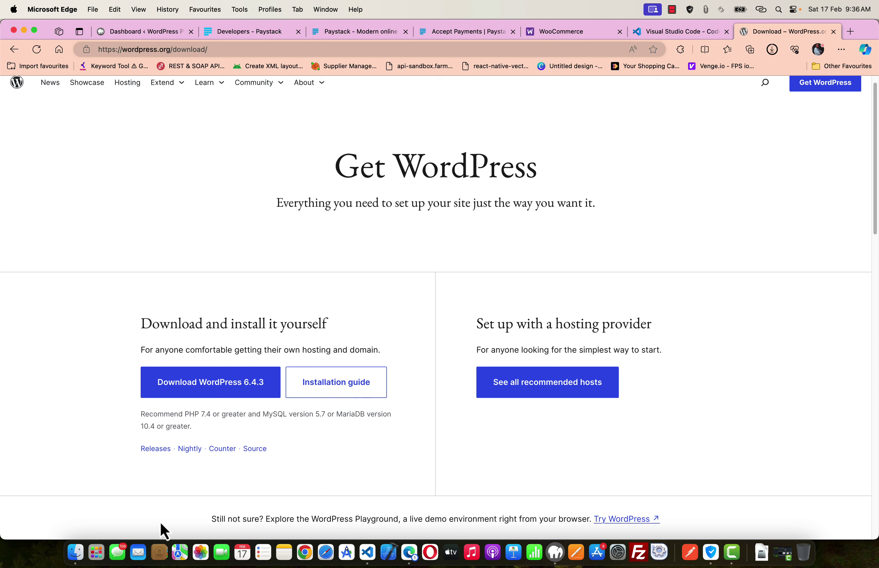
{"action": "left_click", "coordinate": [76, 552]}
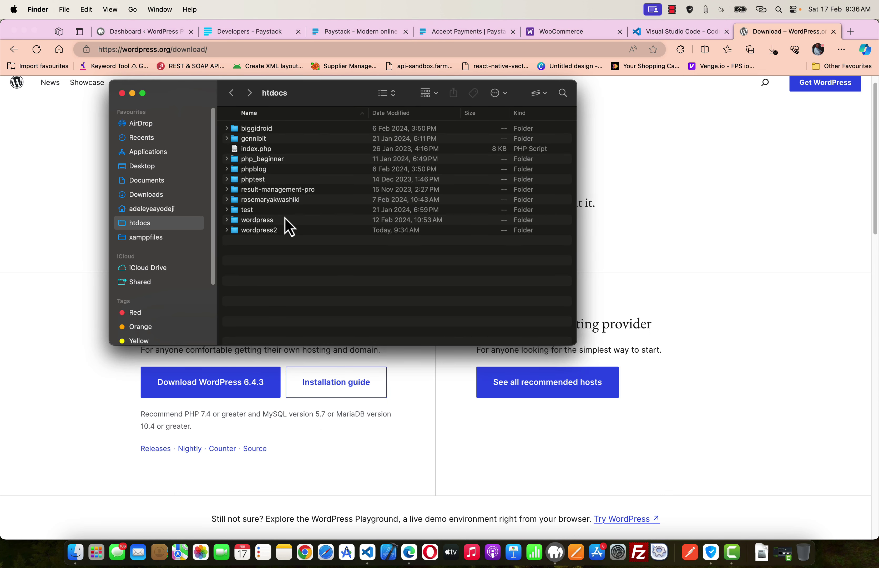
- Open the Desktop in a new Finder tab, unzip wordpress-6.4.3.zip and open the wordpress folder
{"action": "left_click", "coordinate": [263, 230]}
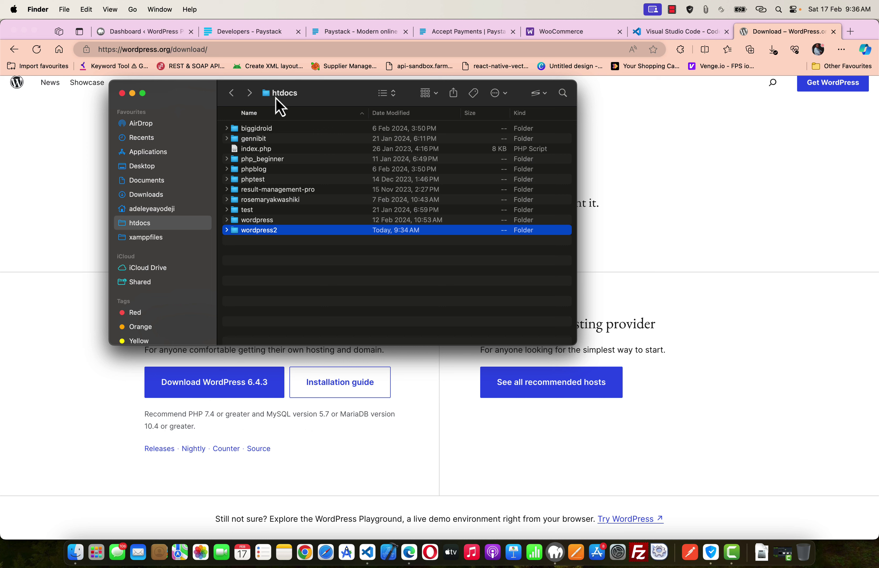
{"action": "left_click", "coordinate": [318, 284]}
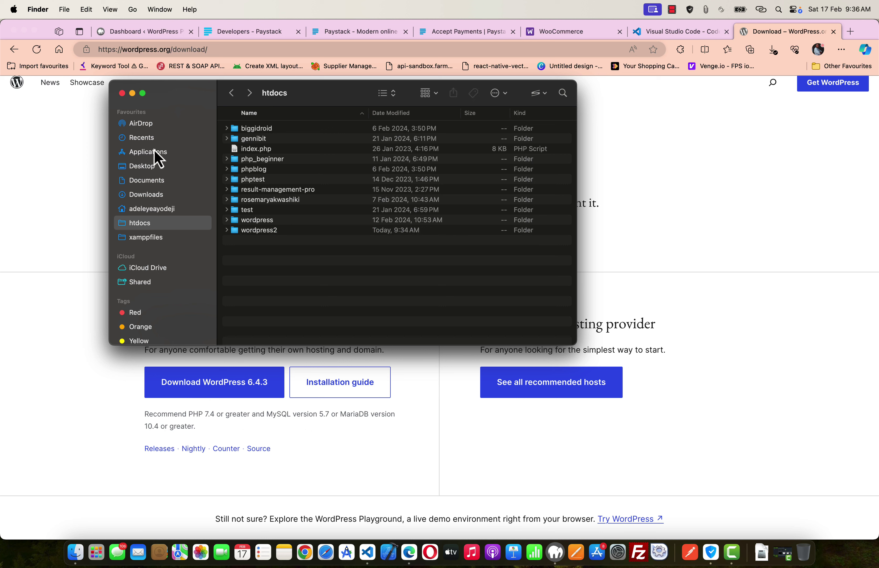
{"action": "right_click", "coordinate": [147, 169]}
{"action": "left_click", "coordinate": [179, 174]}
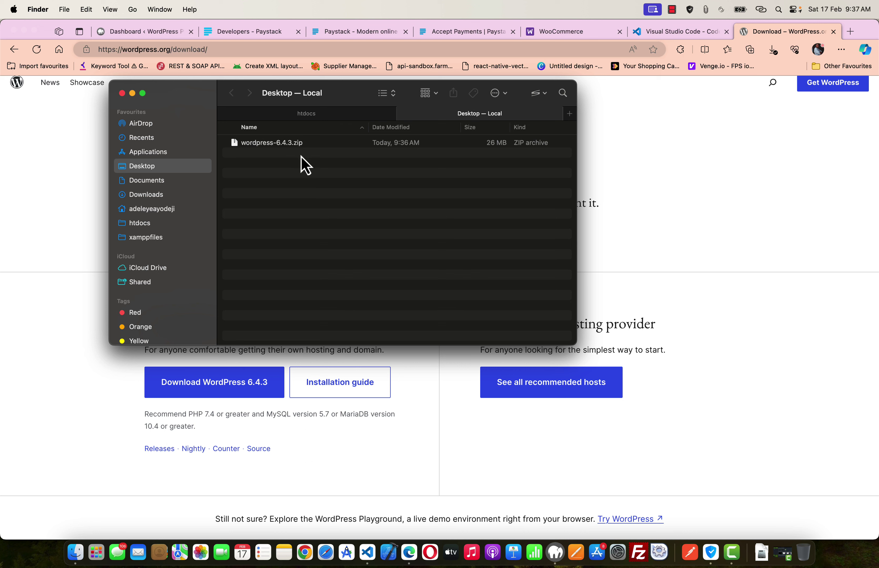
{"action": "double_click", "coordinate": [282, 144]}
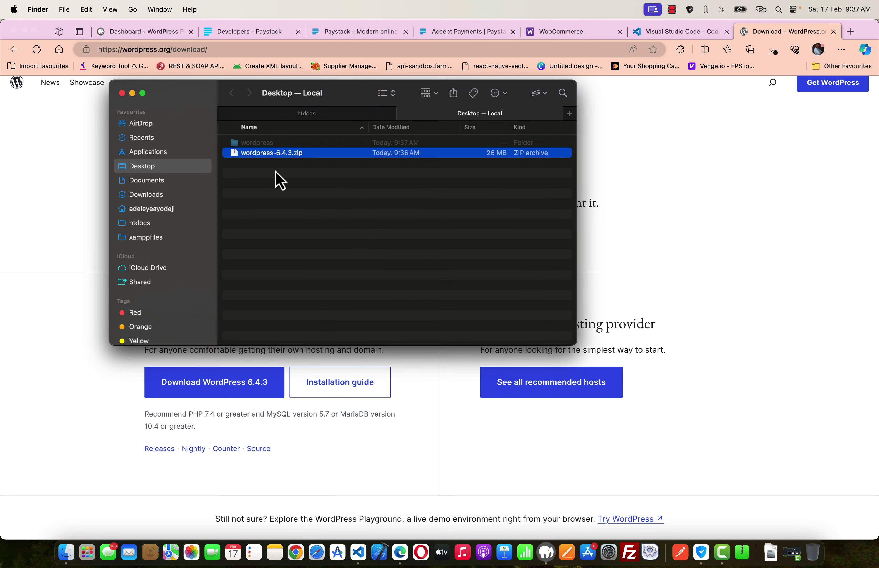
{"action": "left_click", "coordinate": [266, 143]}
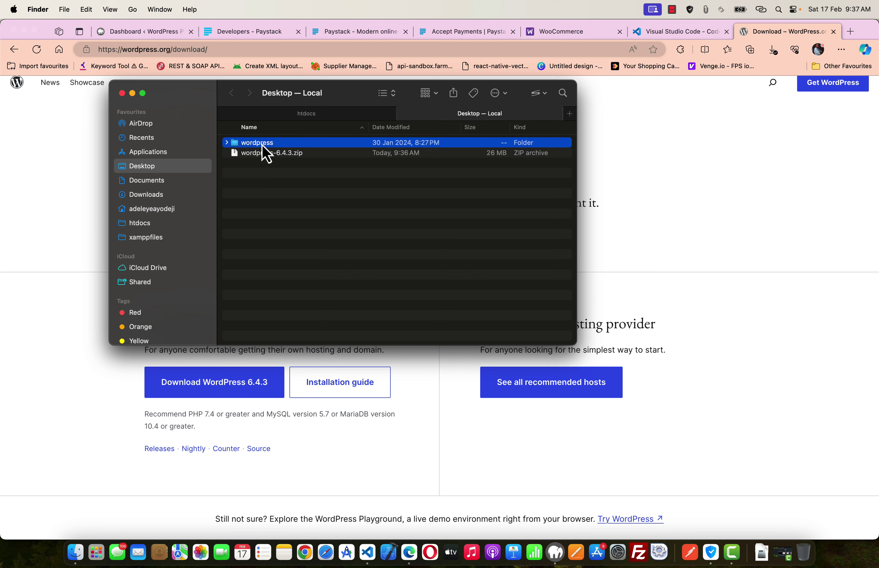
{"action": "double_click", "coordinate": [262, 145]}
- Select and copy all the files inside the wordpress folder
{"action": "left_click", "coordinate": [287, 255]}
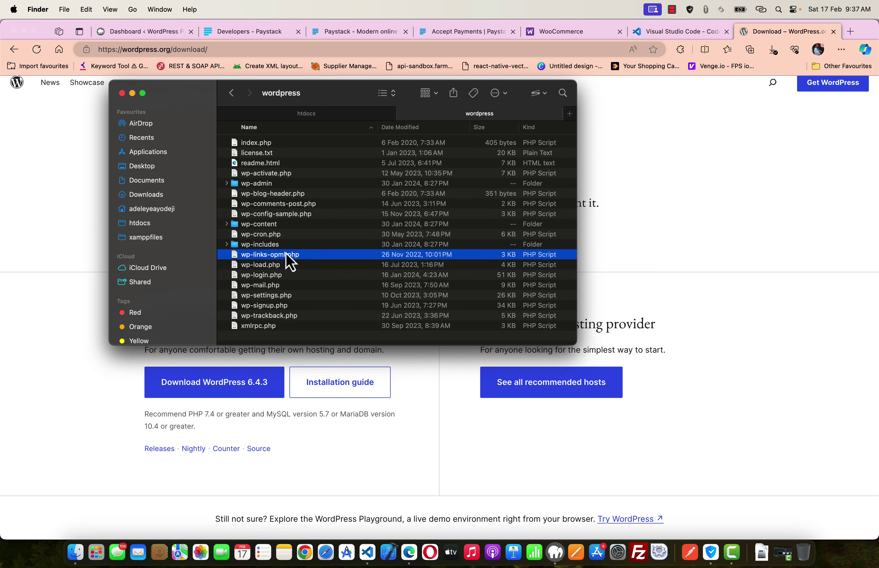
{"action": "key", "text": "super+a"}
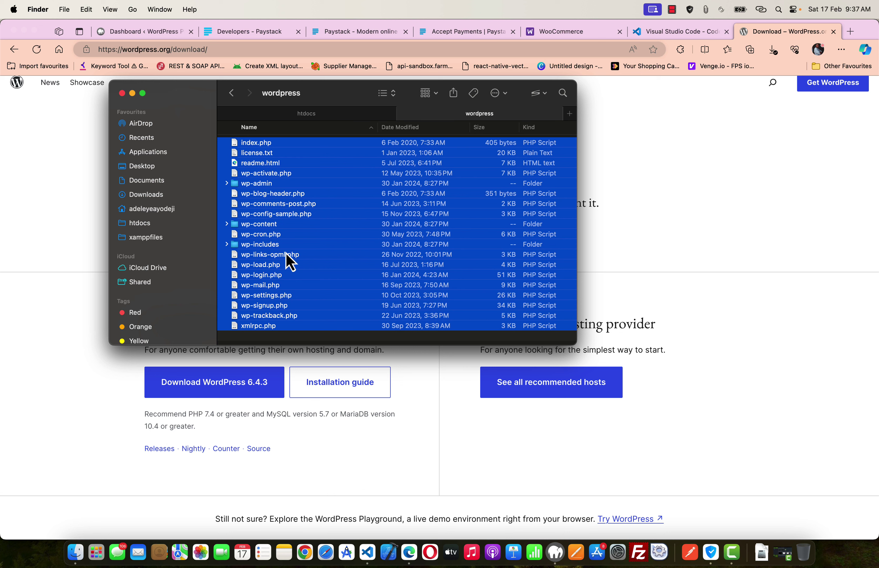
{"action": "key", "text": "super+c"}
{"action": "left_click", "coordinate": [296, 295]}
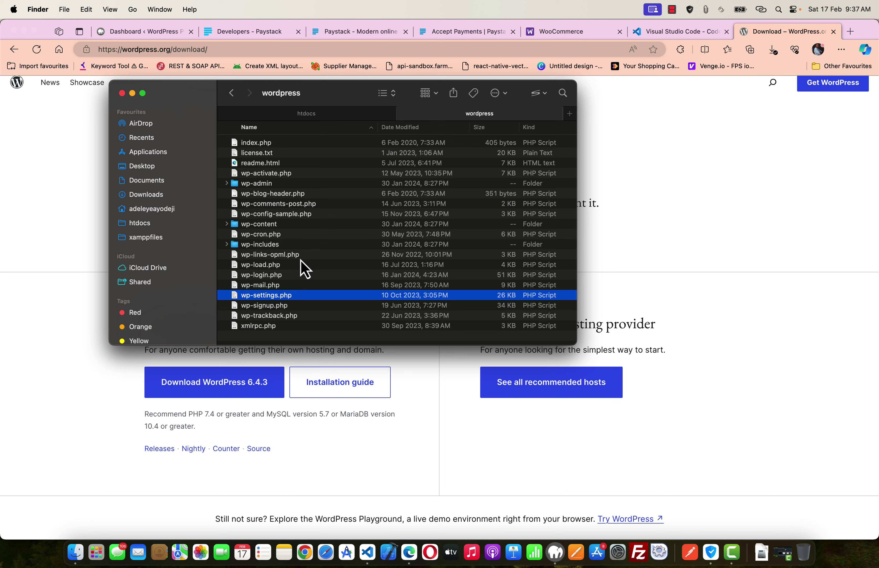
{"action": "scroll", "coordinate": [300, 259], "scroll_direction": "up", "scroll_amount": 1}
{"action": "scroll", "coordinate": [300, 259], "scroll_direction": "down", "scroll_amount": 1}
{"action": "left_click", "coordinate": [287, 203]}
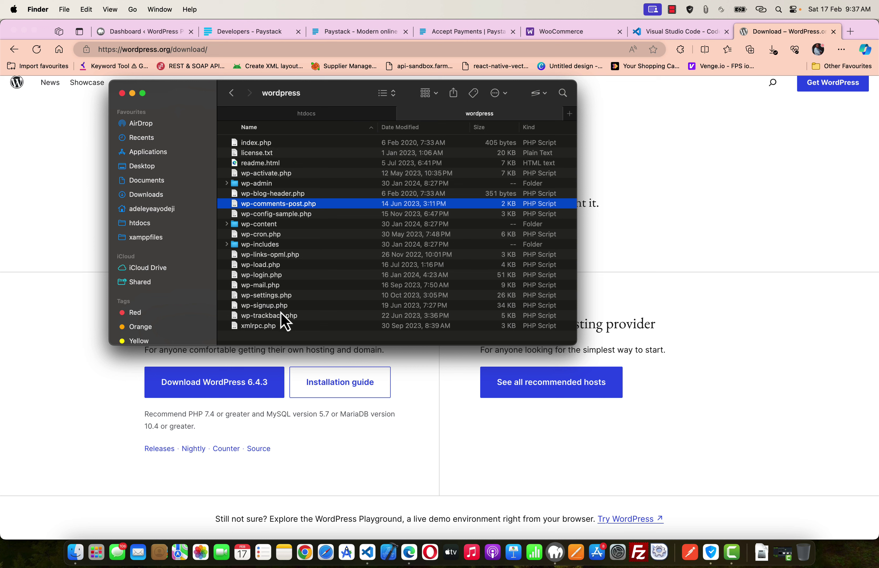
{"action": "left_click", "coordinate": [303, 338]}
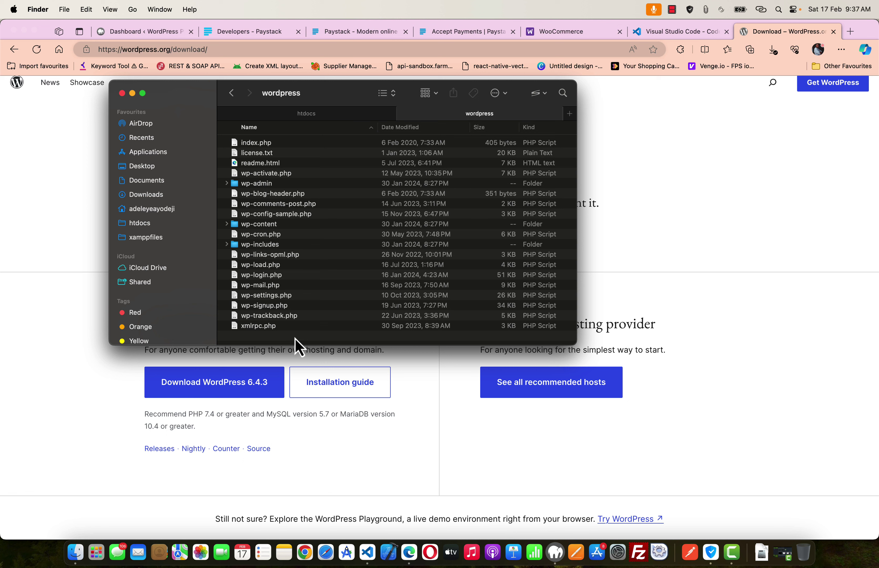
{"action": "key", "text": "shift+super+g"}
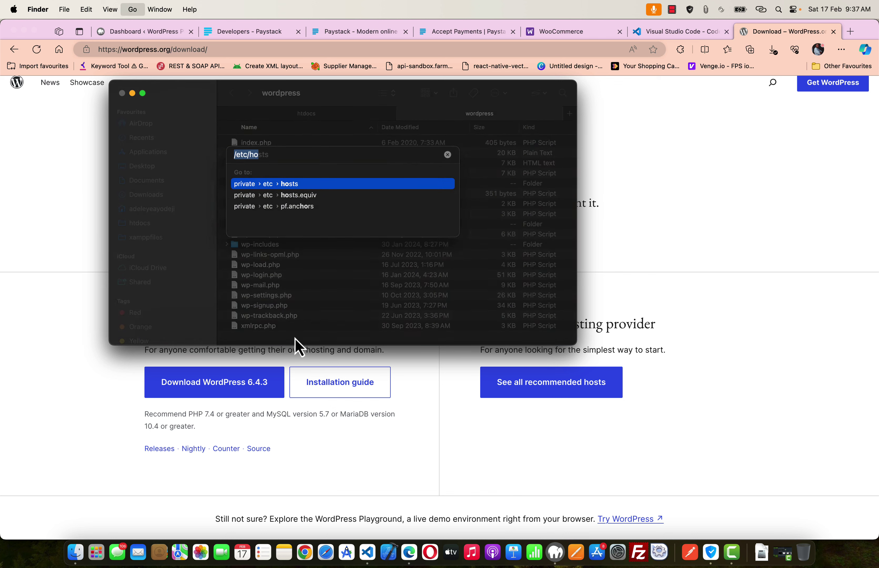
{"action": "key", "text": "Escape"}
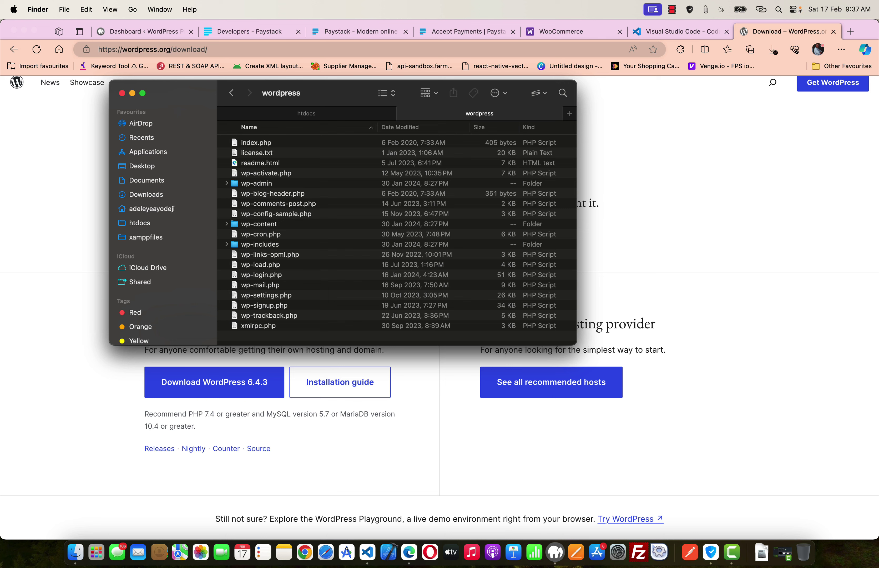
{"action": "key", "text": "shift+super+g"}
{"action": "key", "text": "Escape"}
- Clear the Finder file selection, bring Edge forward and open a new tab
{"action": "left_click", "coordinate": [273, 194]}
{"action": "left_click", "coordinate": [273, 174]}
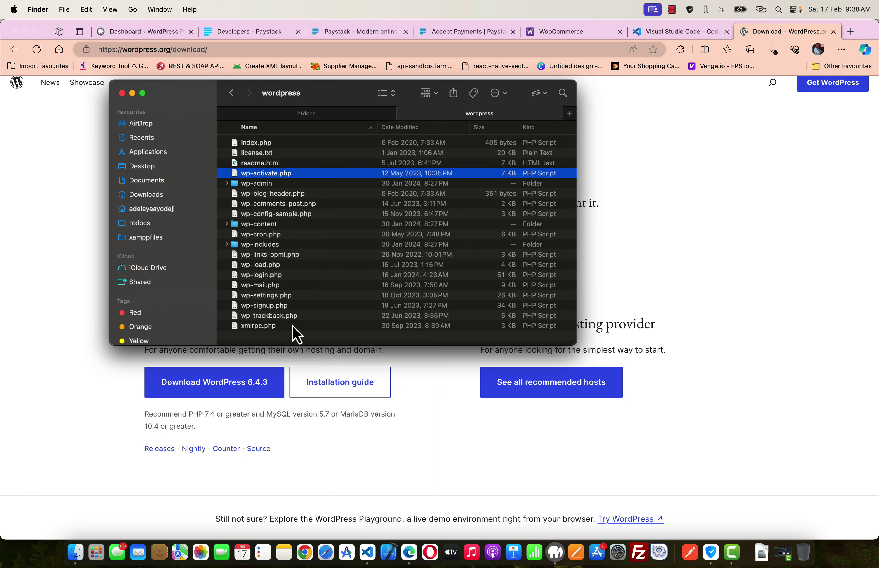
{"action": "left_click", "coordinate": [291, 338]}
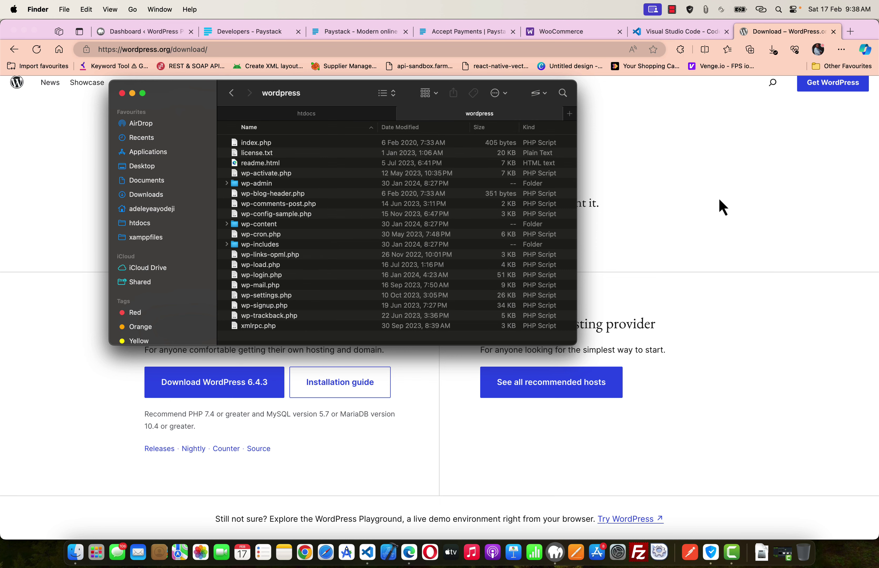
{"action": "left_click", "coordinate": [729, 185]}
{"action": "left_click", "coordinate": [850, 31]}
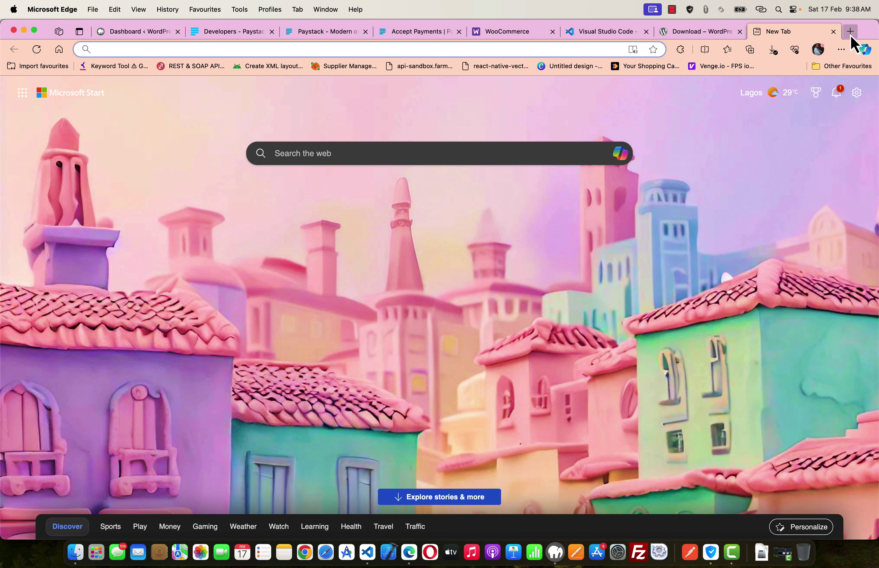
- Search 'how to show hidden files in mac', then close the results and return to Finder
{"action": "type", "text": "how to"}
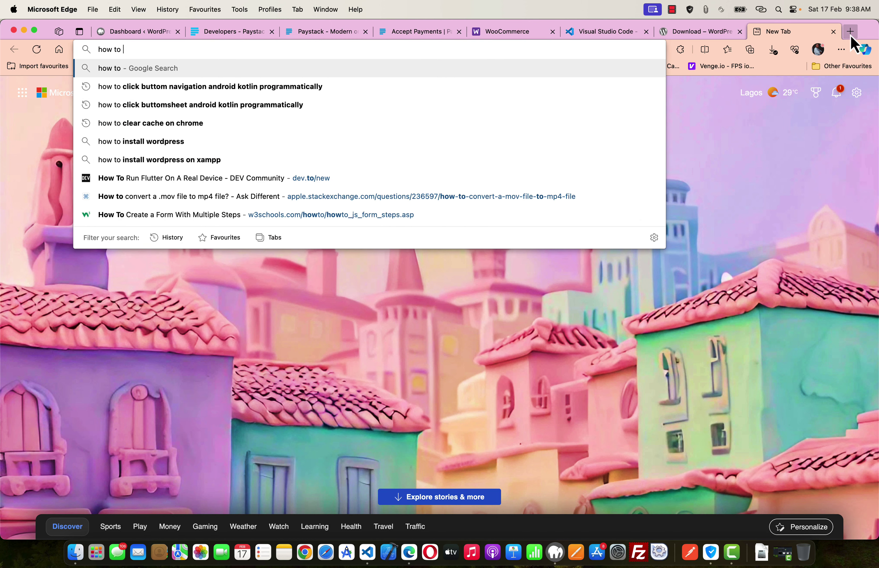
{"action": "type", "text": "show hid"}
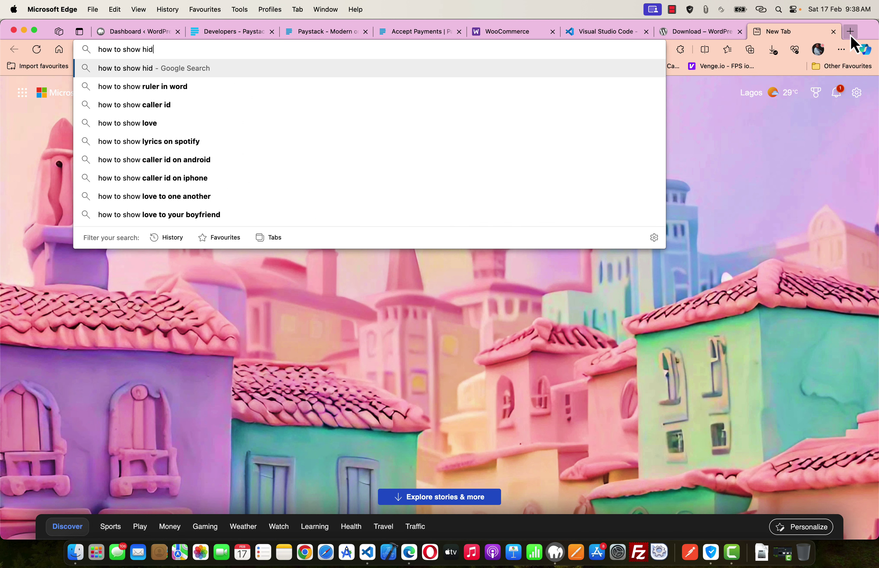
{"action": "type", "text": "den files in"}
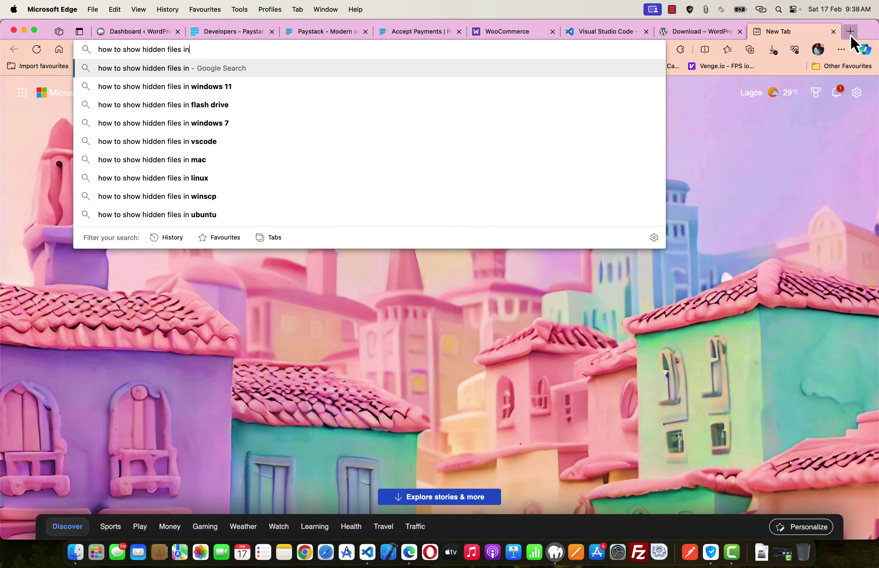
{"action": "key", "text": "BackSpace"}
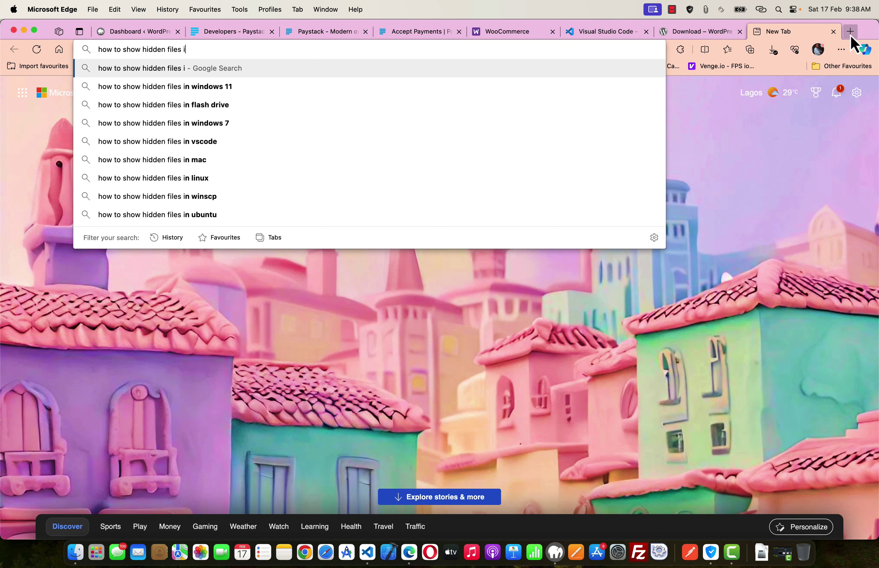
{"action": "type", "text": "n mac"}
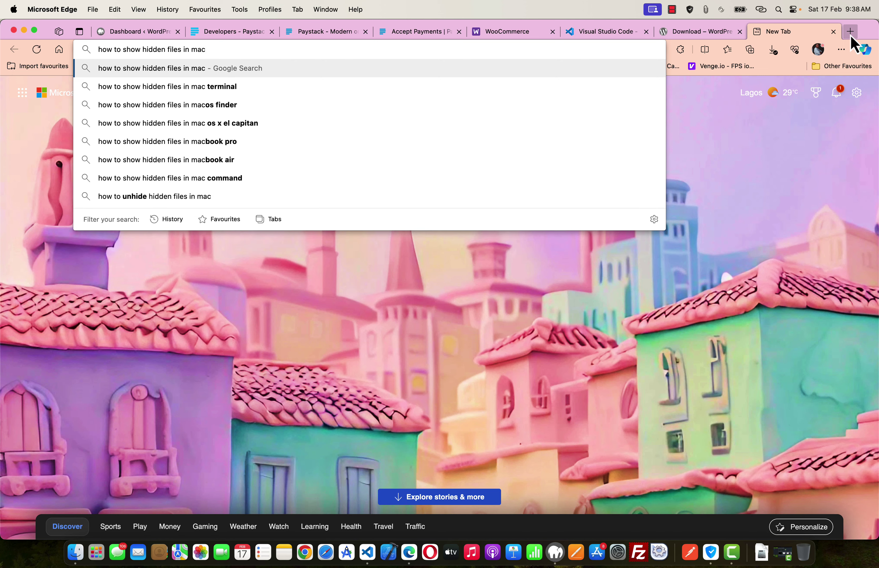
{"action": "key", "text": "Return"}
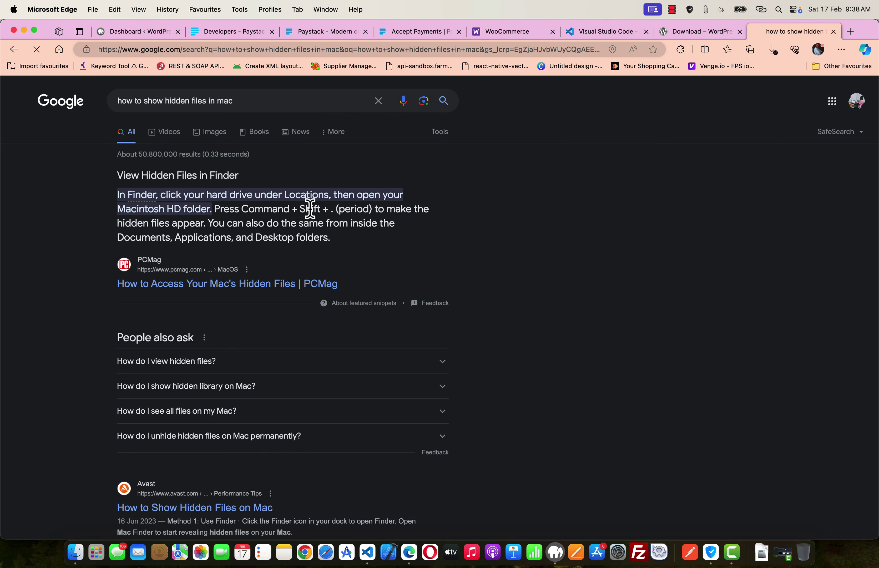
{"action": "key", "text": "super+w"}
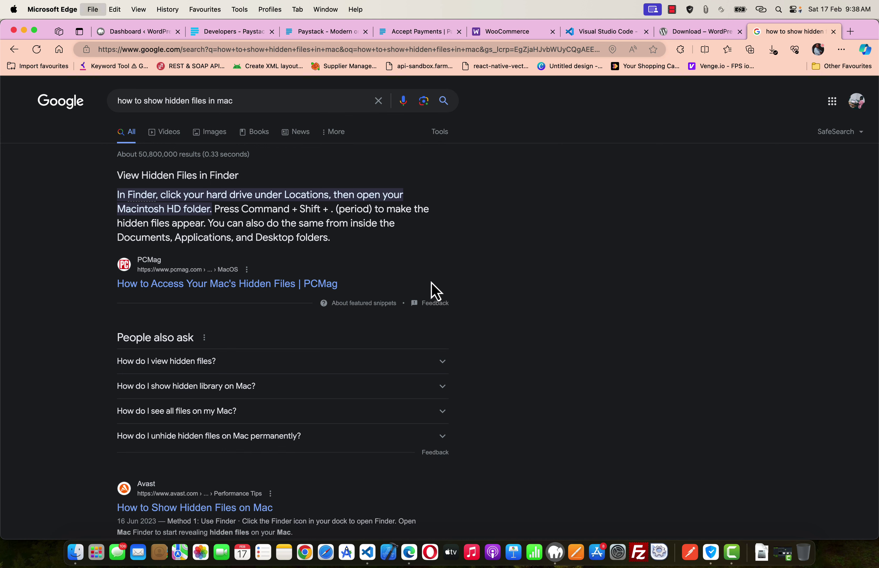
{"action": "key", "text": "super+Tab"}
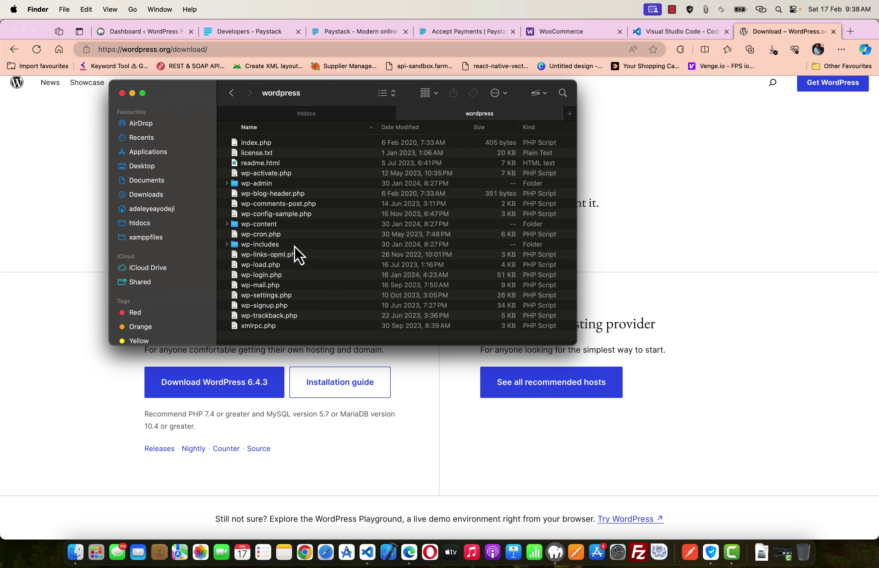
- Copy all WordPress files and paste them into the empty wordpress2 folder in htdocs
{"action": "left_click", "coordinate": [317, 285]}
{"action": "key", "text": "super+a"}
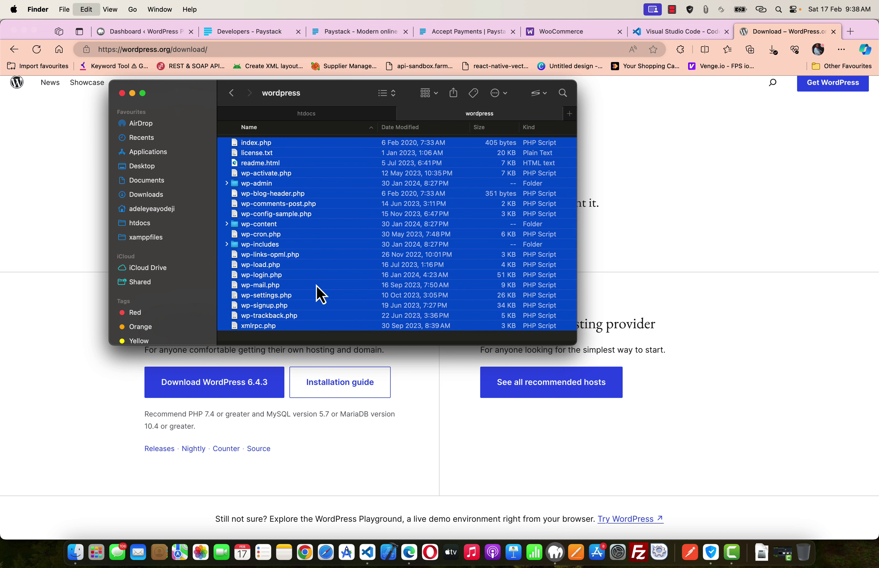
{"action": "key", "text": "super+c"}
{"action": "left_click", "coordinate": [319, 115]}
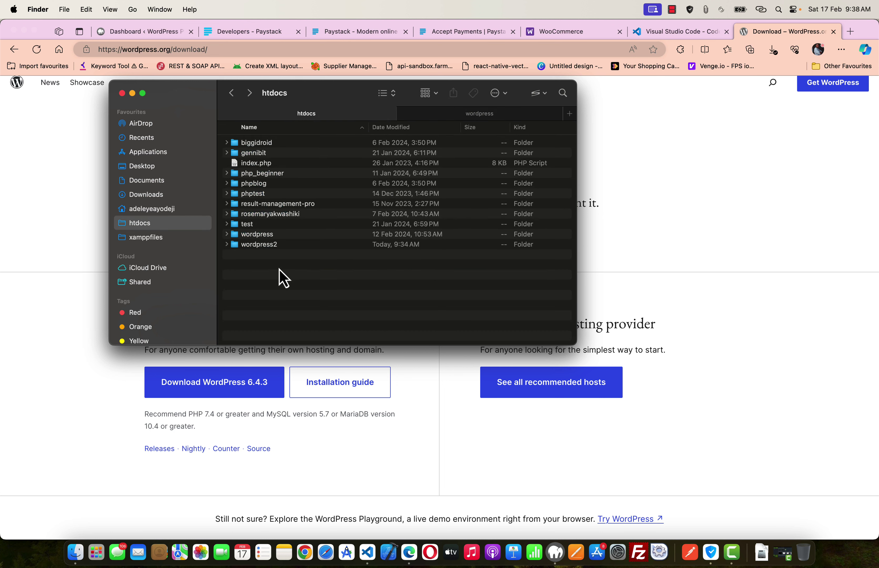
{"action": "double_click", "coordinate": [261, 246]}
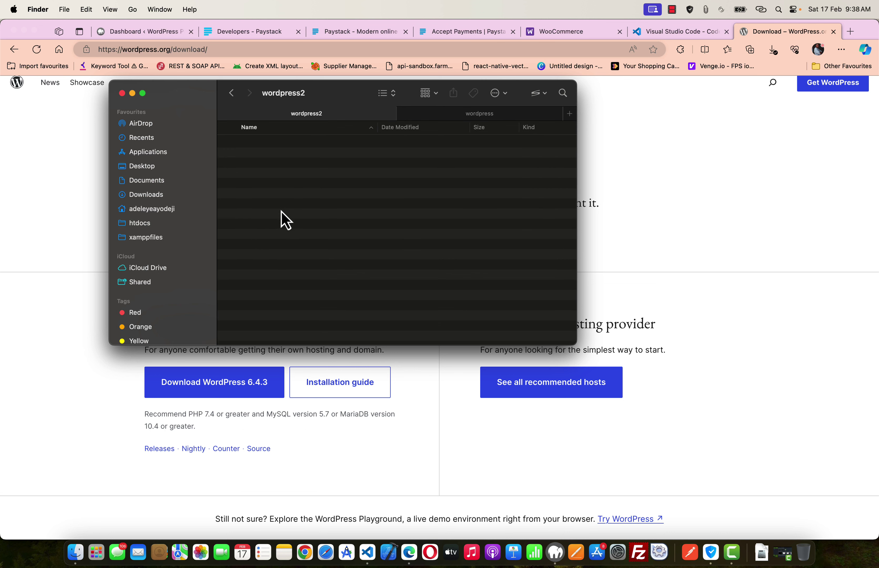
{"action": "key", "text": "super+v"}
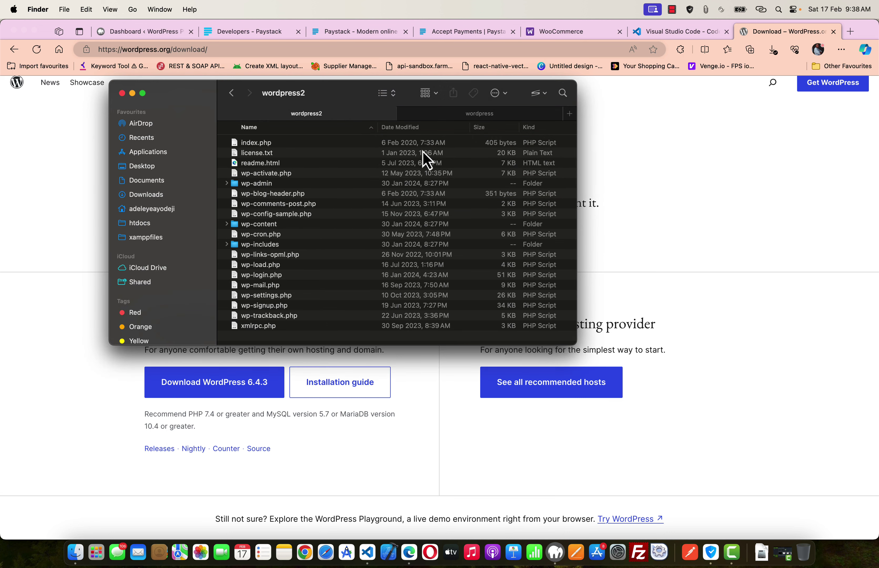
- Sort wordpress2 by Date Last Opened, go back to htdocs to check it, then return to Edge
{"action": "right_click", "coordinate": [332, 337]}
{"action": "mouse_move", "coordinate": [357, 410]}
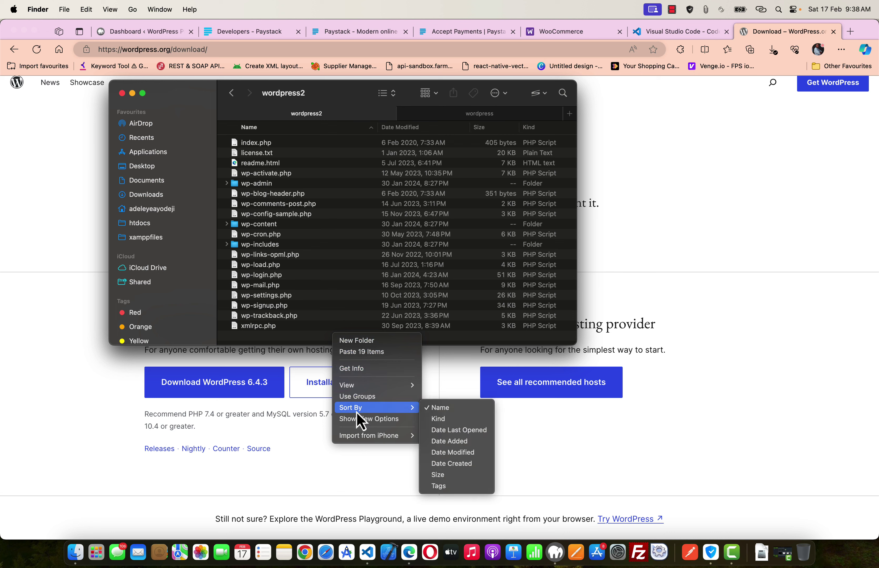
{"action": "left_click", "coordinate": [455, 430]}
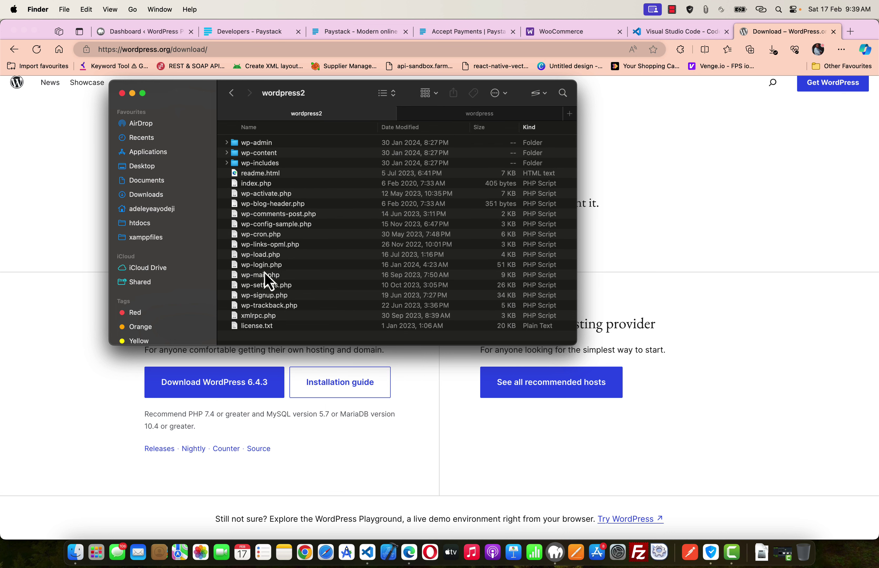
{"action": "left_click", "coordinate": [234, 95]}
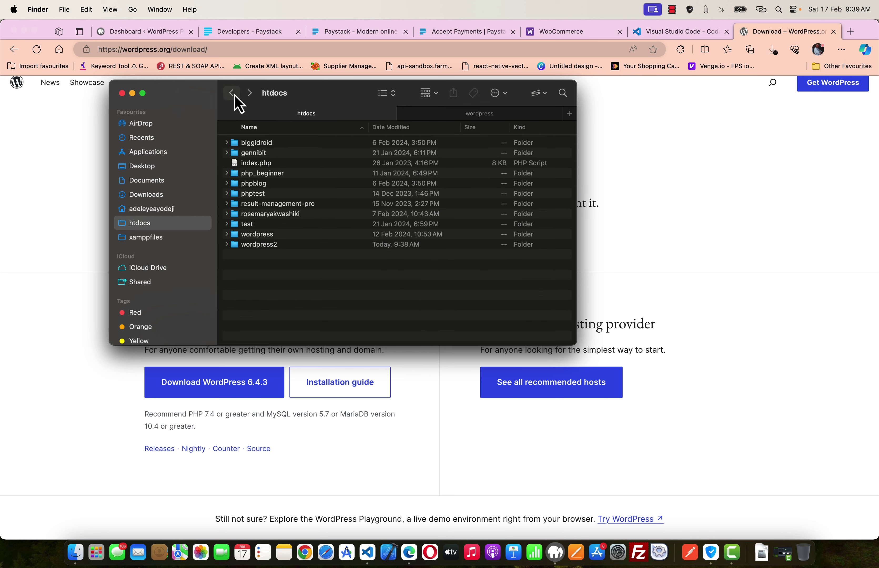
{"action": "left_click", "coordinate": [266, 246]}
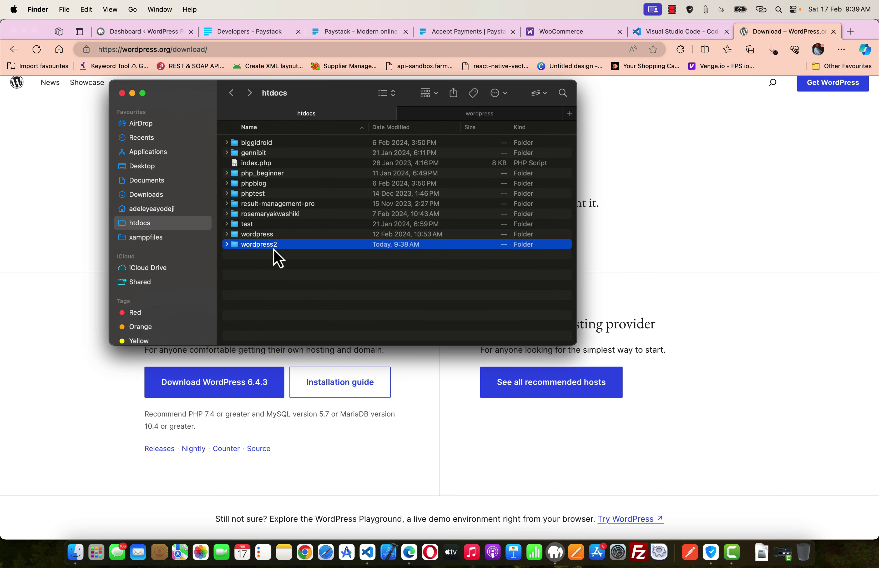
{"action": "left_click", "coordinate": [664, 223]}
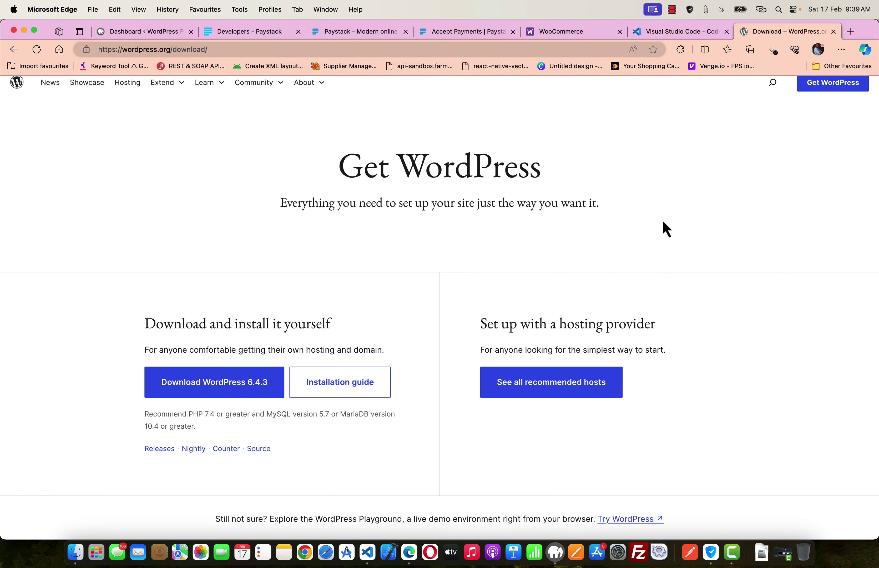
- Load localhost:8888/wordpress2 in Edge's address bar
{"action": "left_click", "coordinate": [554, 553]}
{"action": "left_click", "coordinate": [607, 209]}
{"action": "left_click", "coordinate": [445, 52]}
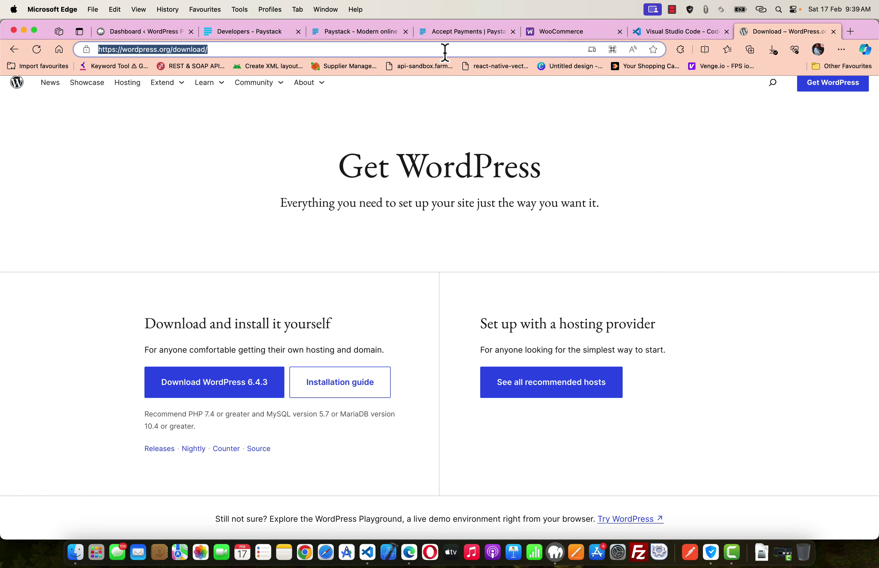
{"action": "type", "text": "localhost:8888/phpmyadmin"}
{"action": "key", "text": "Right"}
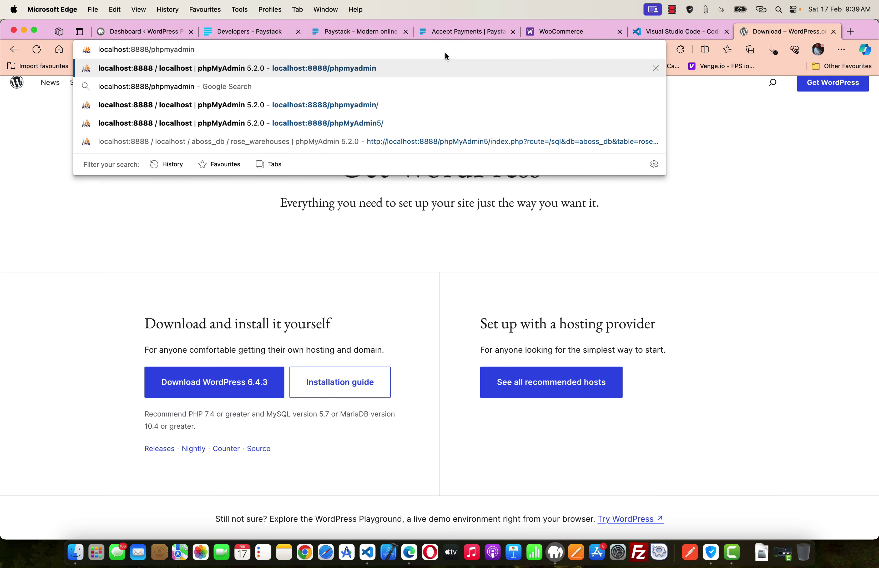
{"action": "key", "text": "BackSpace"}
{"action": "key", "text": "BackSpace"}
{"action": "key", "text": "BackSpace"}
{"action": "key", "text": "BackSpace"}
{"action": "key", "text": "BackSpace"}
{"action": "key", "text": "BackSpace"}
{"action": "key", "text": "BackSpace"}
{"action": "key", "text": "BackSpace"}
{"action": "key", "text": "BackSpace"}
{"action": "key", "text": "BackSpace"}
{"action": "key", "text": "BackSpace"}
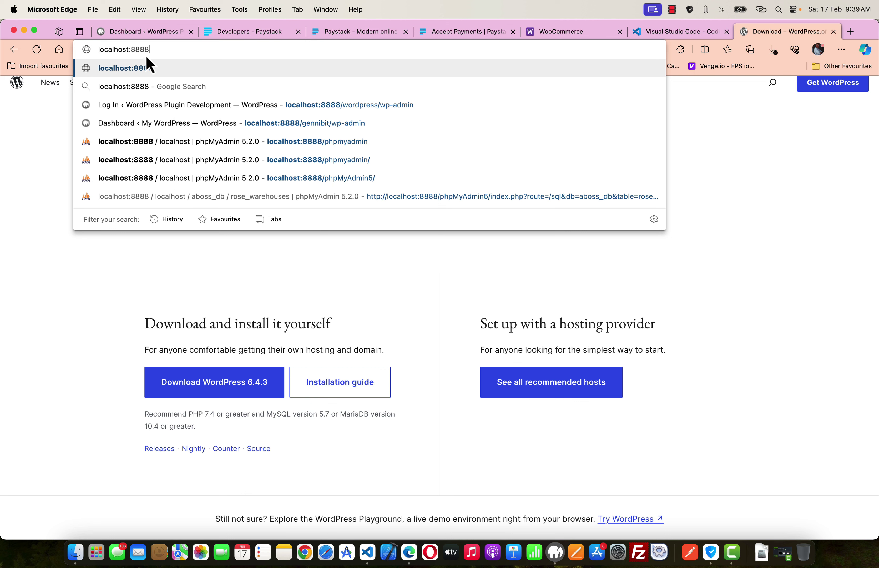
{"action": "type", "text": "/"}
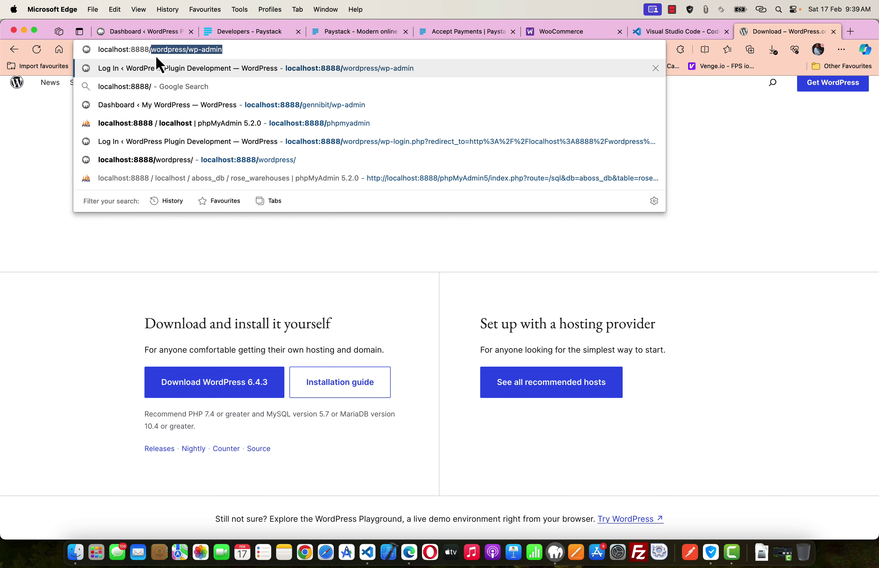
{"action": "type", "text": "wordpress"}
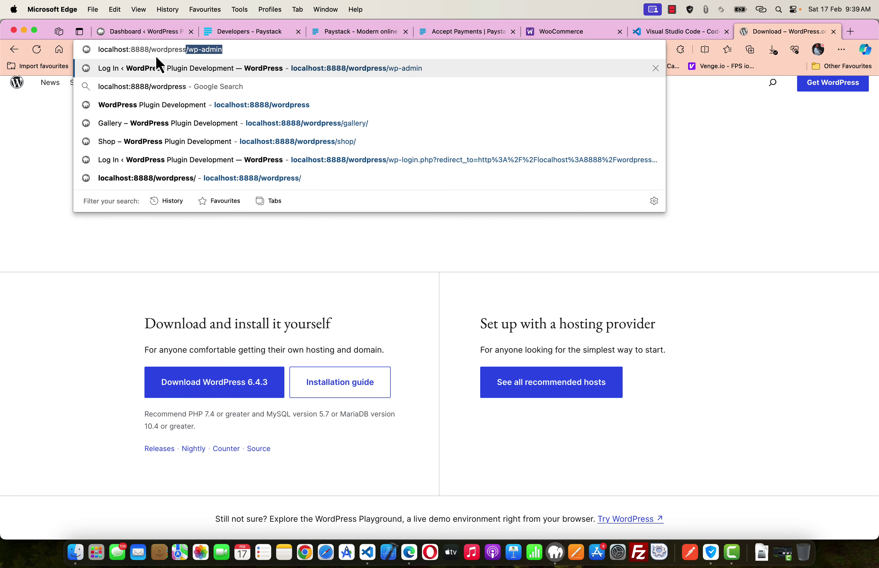
{"action": "type", "text": "2"}
{"action": "key", "text": "Return"}
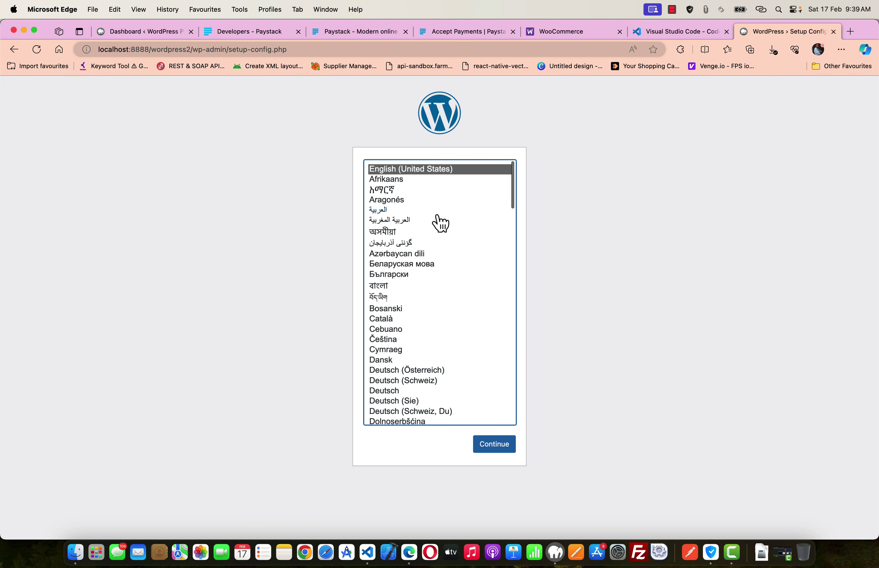
- Continue with English (United States) and click Let's go! to reach the database connection form
{"action": "left_click", "coordinate": [499, 448]}
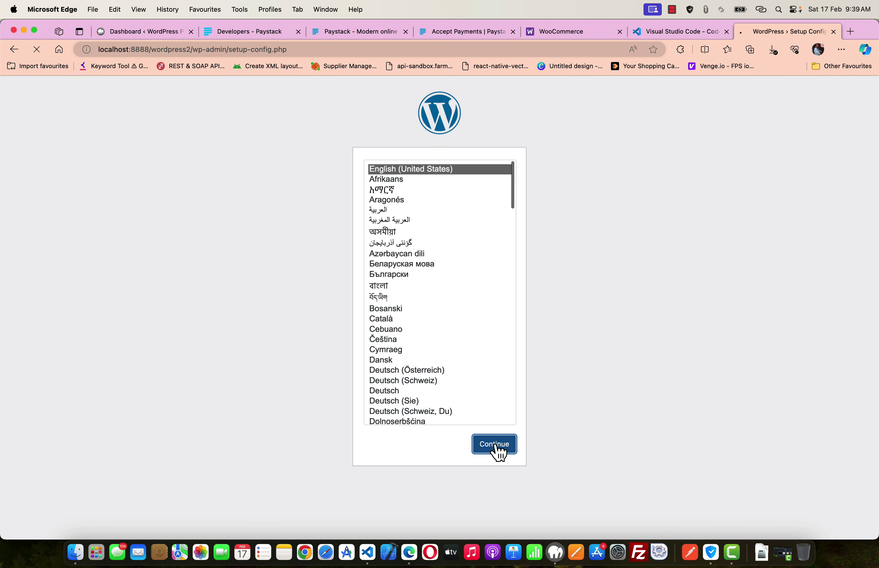
{"action": "left_click", "coordinate": [284, 346]}
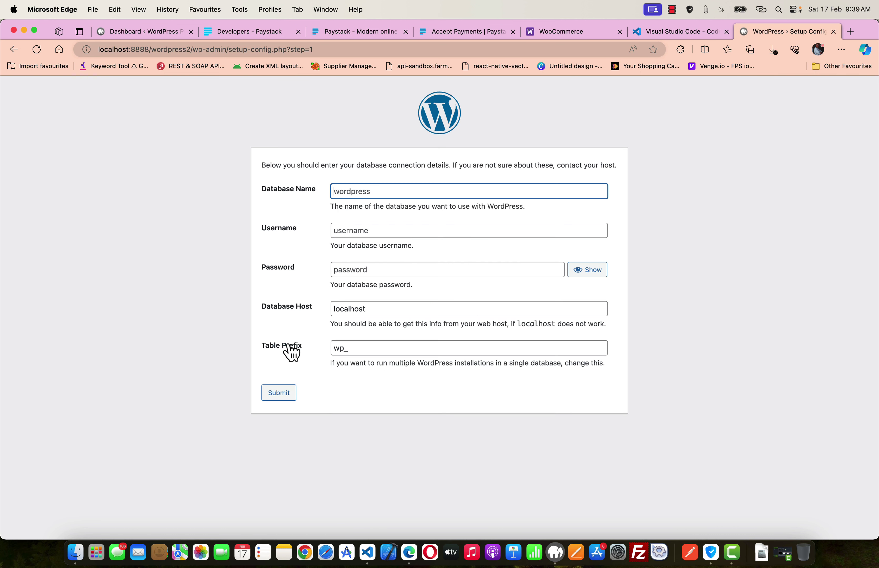
{"action": "left_click", "coordinate": [343, 184]}
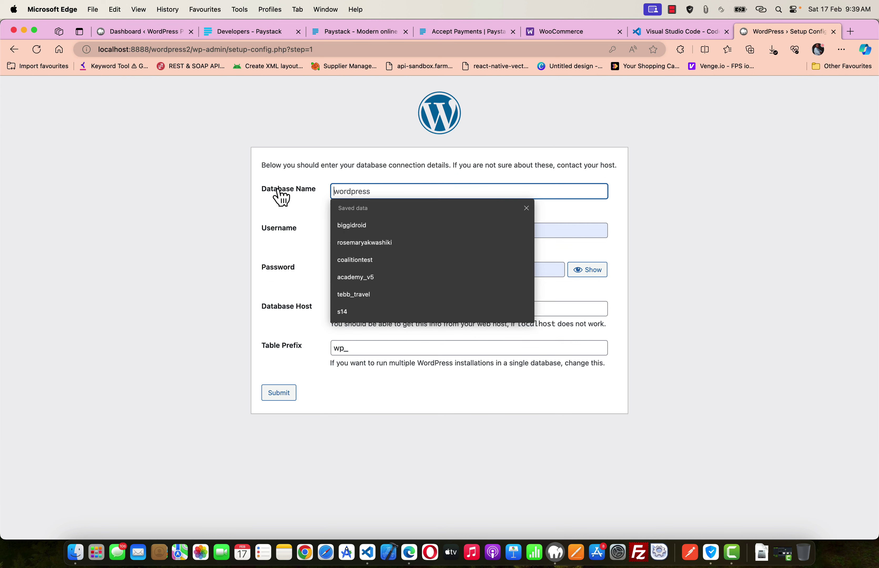
{"action": "left_click", "coordinate": [347, 181]}
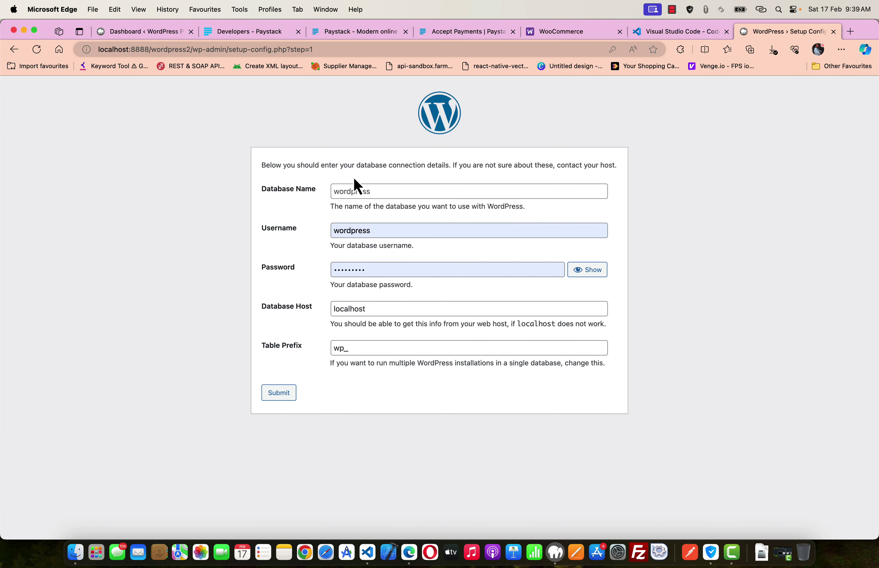
{"action": "left_click", "coordinate": [351, 190]}
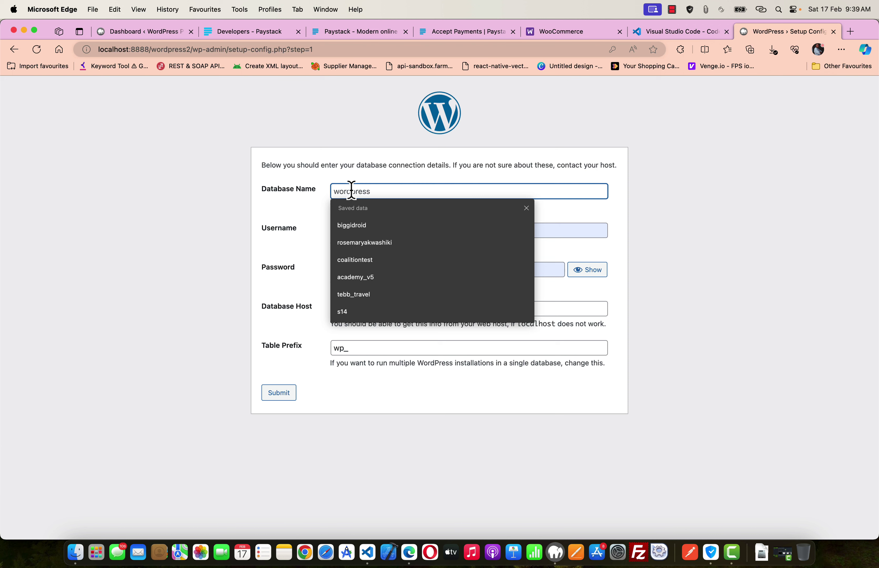
{"action": "left_click", "coordinate": [665, 246]}
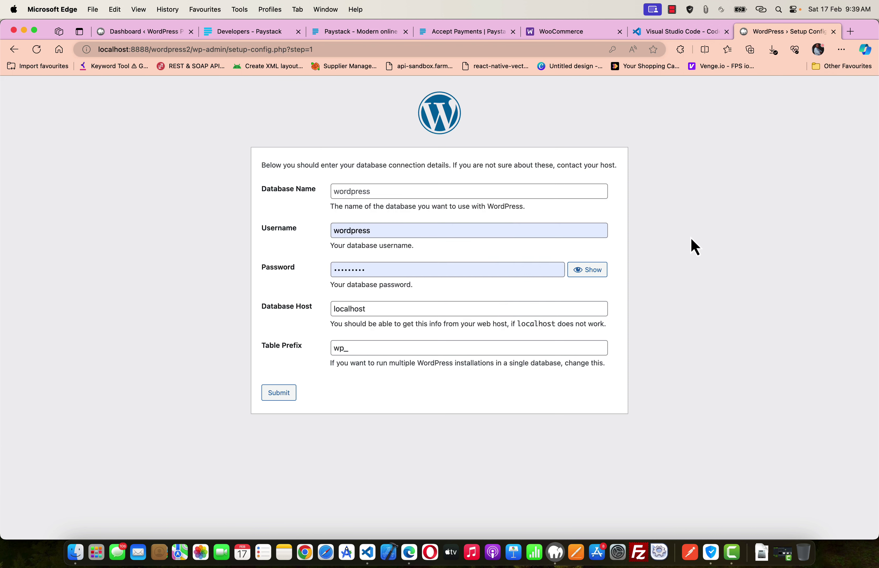
{"action": "left_click", "coordinate": [555, 552]}
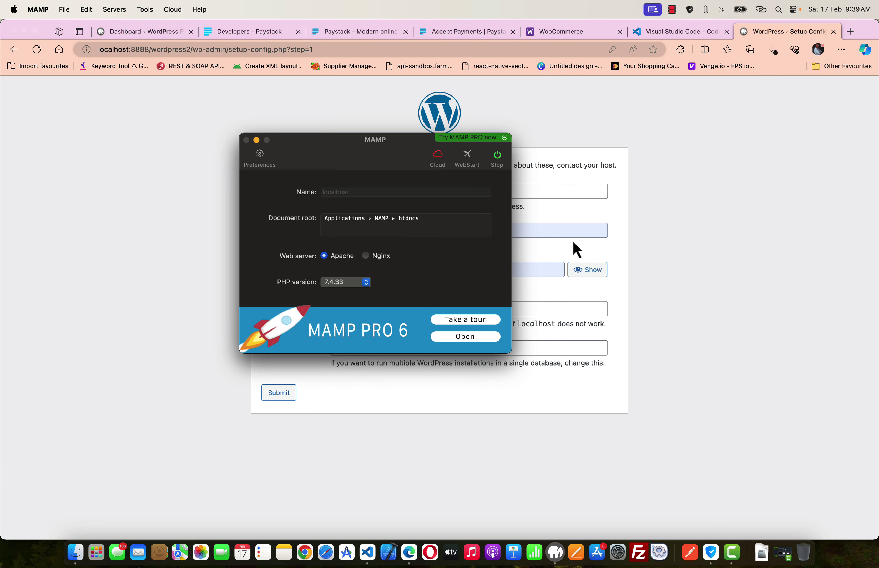
- Open phpMyAdmin at localhost:8888/phpmyadmin in another tab and zoom the page in
{"action": "left_click", "coordinate": [256, 140]}
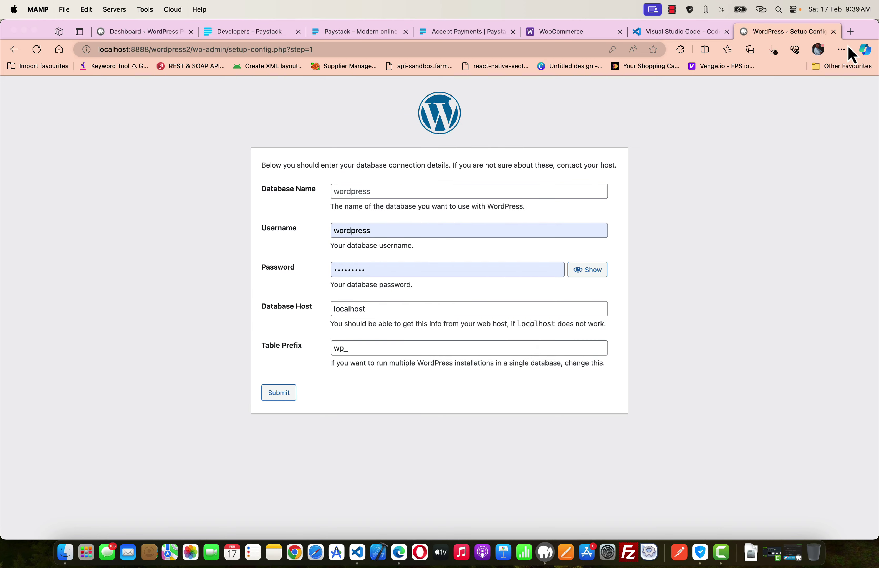
{"action": "left_click", "coordinate": [680, 31]}
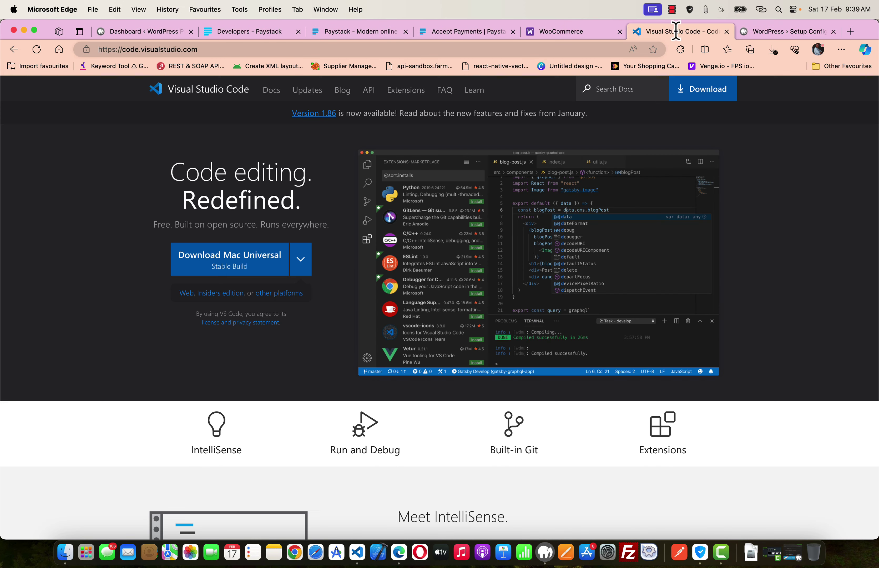
{"action": "left_click", "coordinate": [469, 50]}
{"action": "type", "text": "localhost:8888/phpmyadmin"}
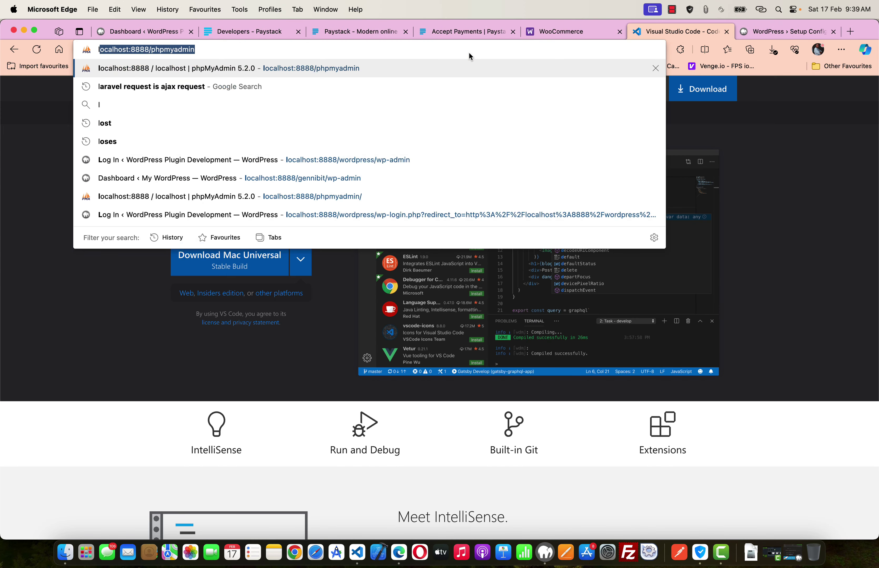
{"action": "key", "text": "Right"}
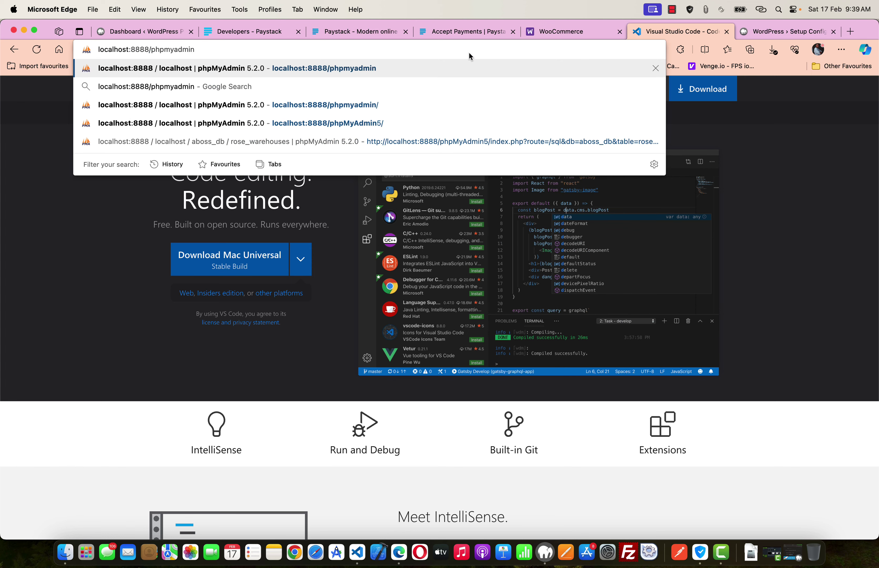
{"action": "left_click", "coordinate": [299, 70]}
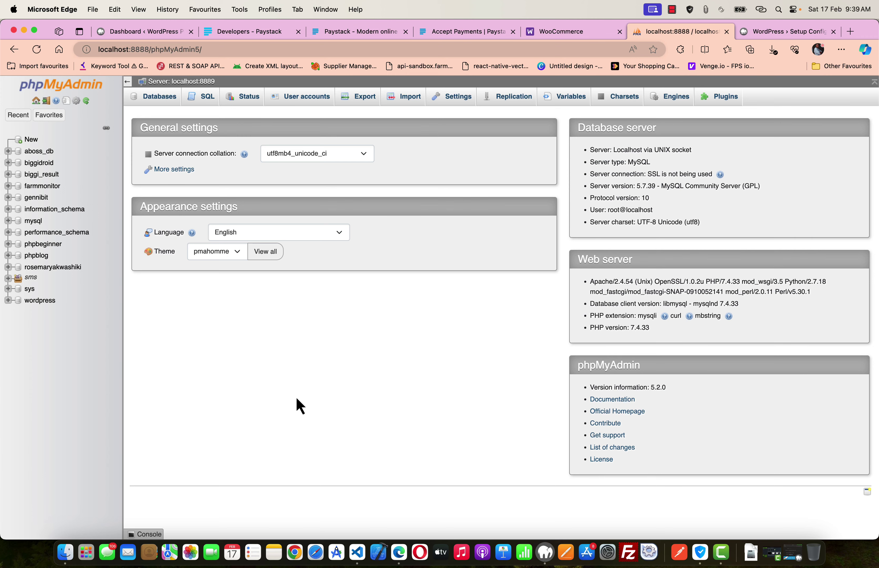
{"action": "key", "text": "super+equal"}
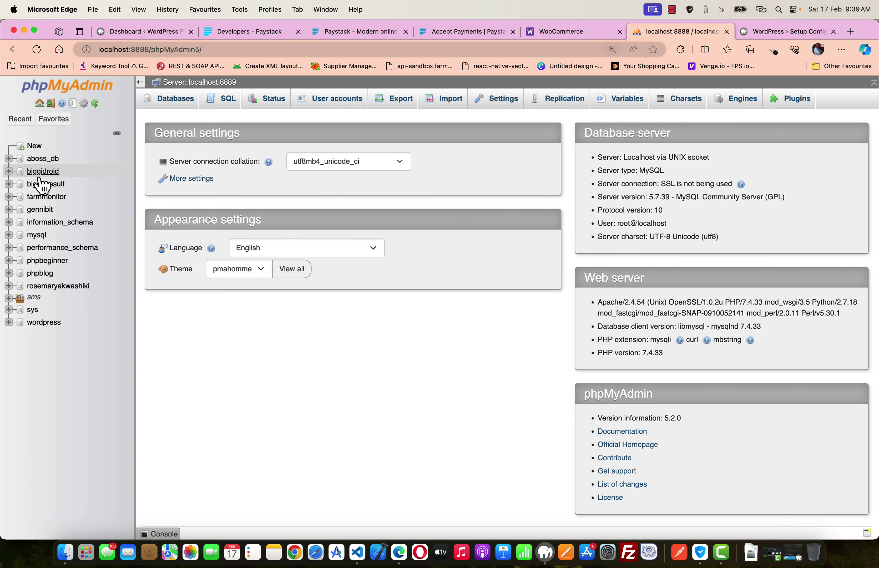
- Create a new database named wordpress2
{"action": "left_click", "coordinate": [33, 147]}
{"action": "left_click", "coordinate": [218, 192]}
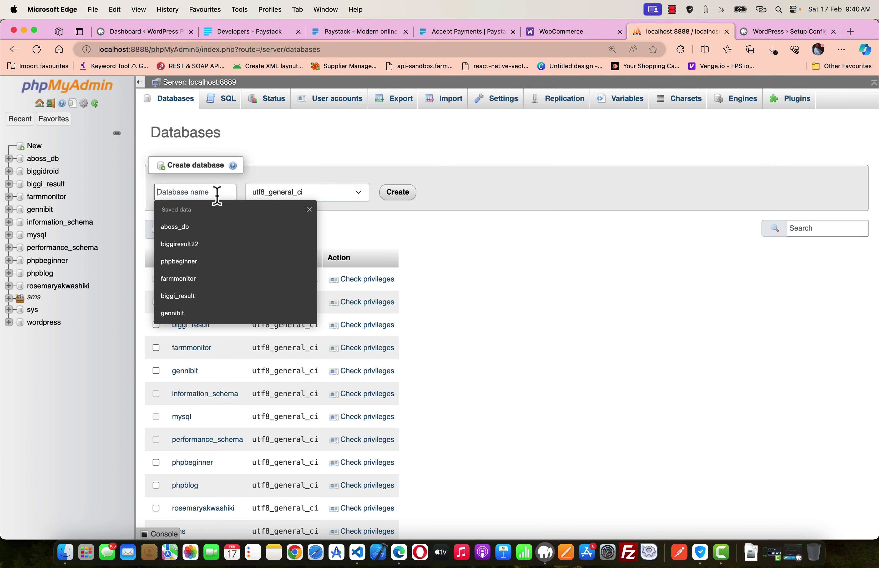
{"action": "type", "text": "wordpre"}
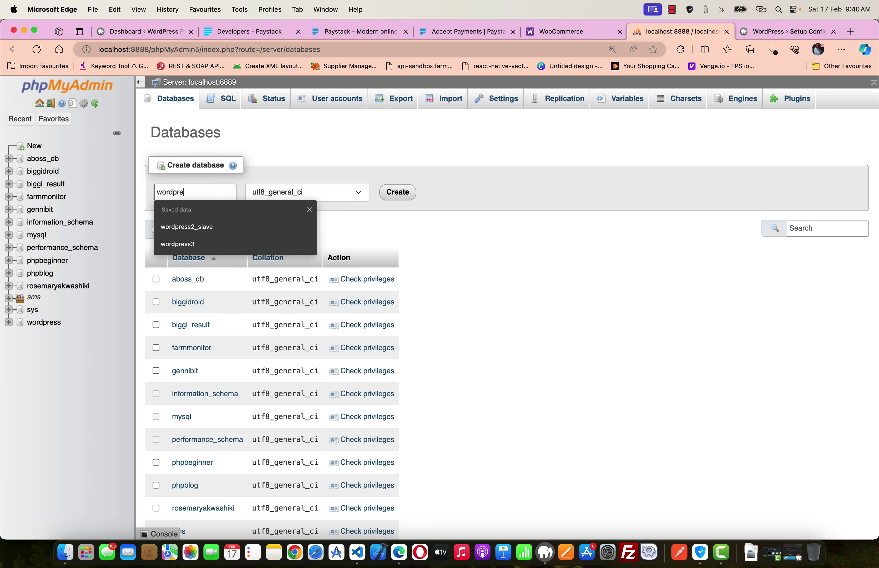
{"action": "type", "text": "ss2"}
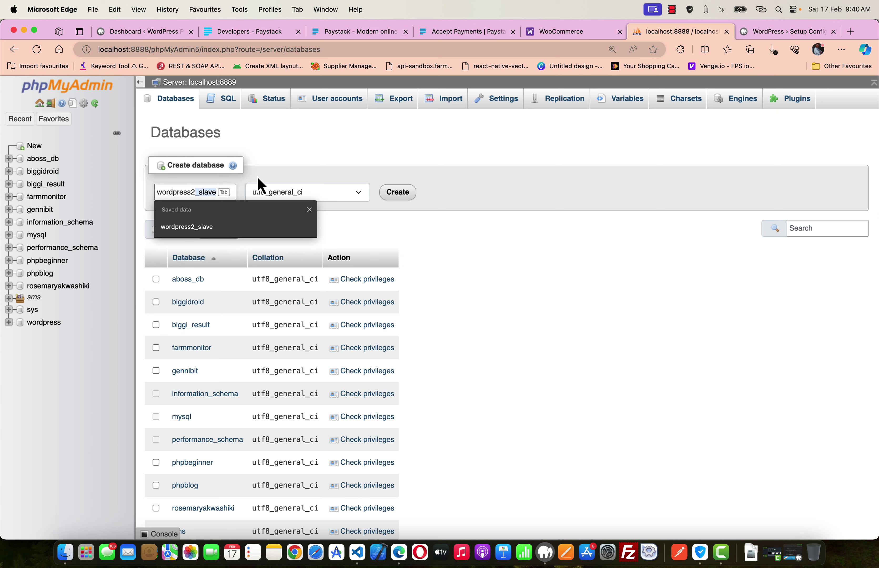
{"action": "left_click", "coordinate": [274, 165]}
{"action": "left_click", "coordinate": [174, 195]}
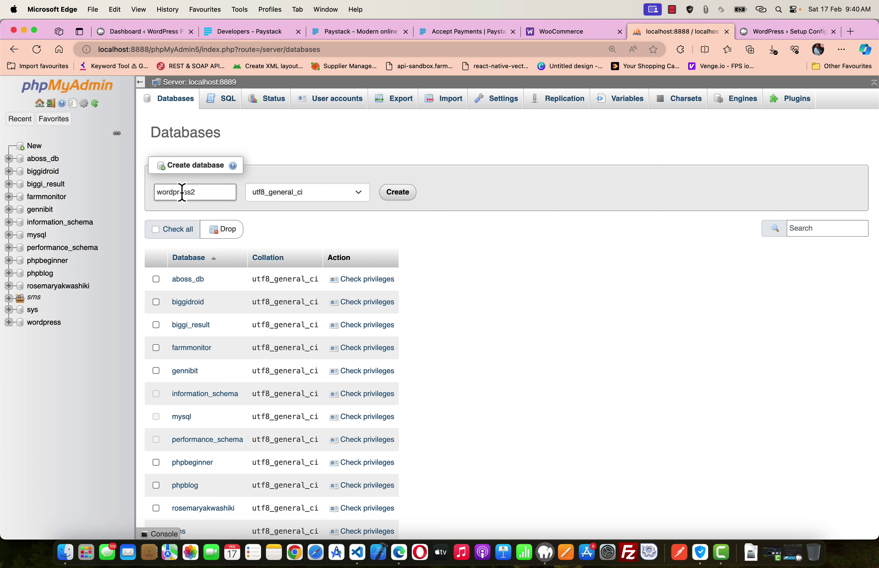
{"action": "left_click", "coordinate": [183, 194]}
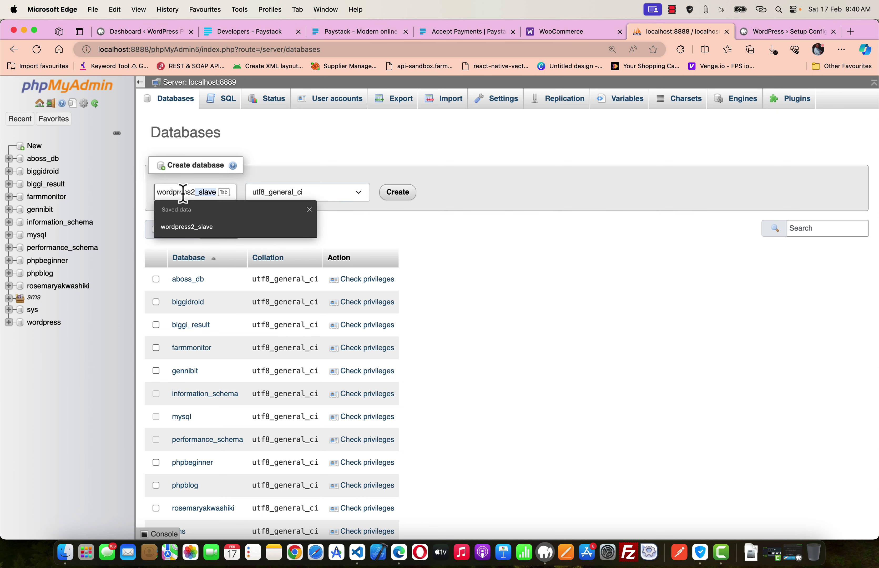
{"action": "left_click", "coordinate": [298, 140]}
{"action": "left_click", "coordinate": [402, 197]}
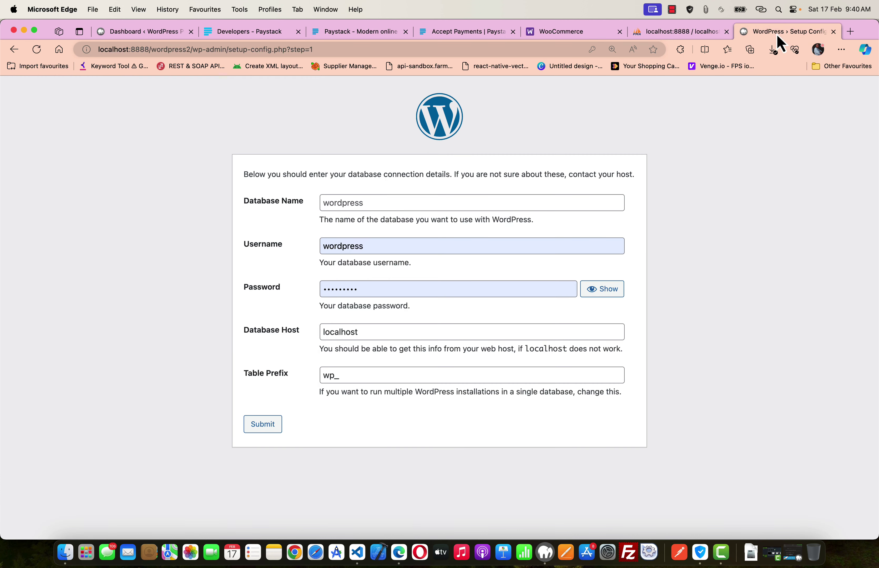
- On the setup tab, enter database name wordpress2 and username root
{"action": "left_click", "coordinate": [777, 33]}
{"action": "left_click", "coordinate": [369, 203]}
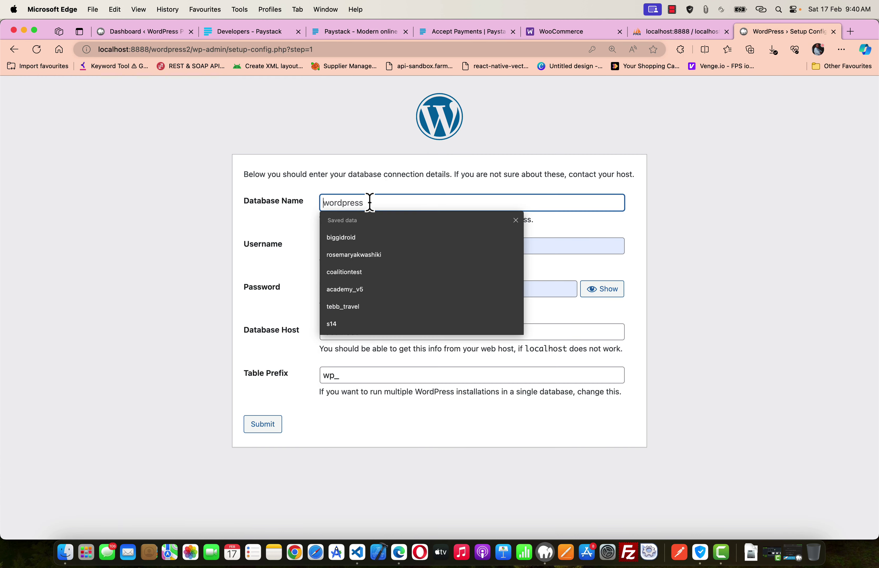
{"action": "type", "text": "wordpress"}
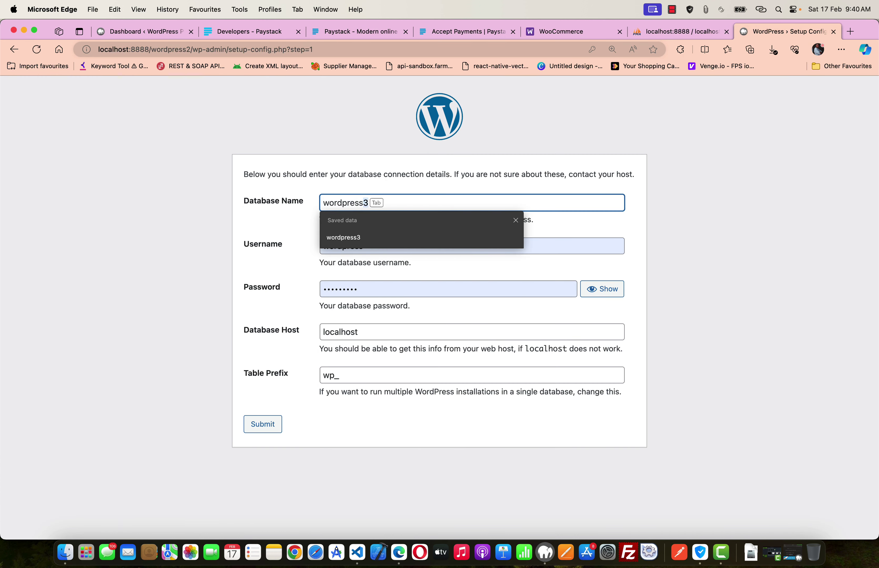
{"action": "type", "text": "2"}
{"action": "left_click", "coordinate": [375, 244]}
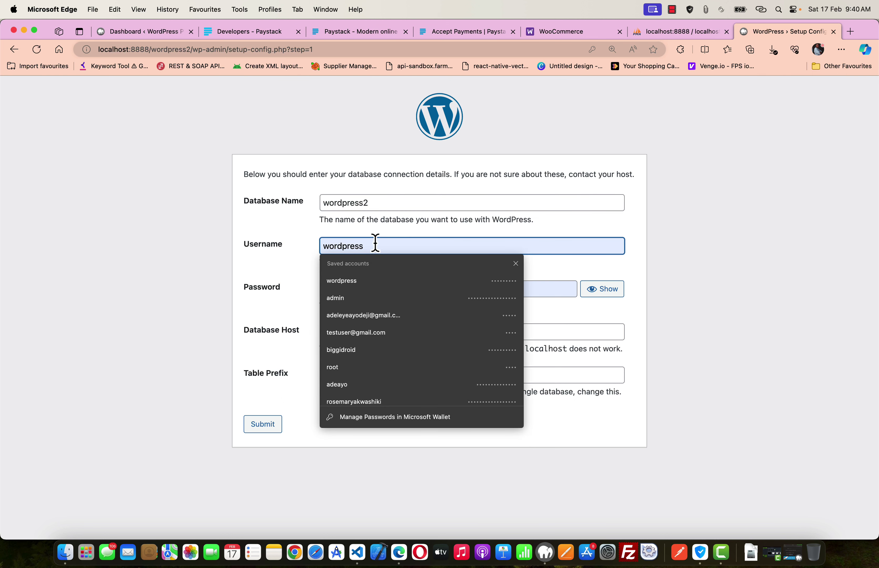
{"action": "left_click_drag", "start_coordinate": [364, 245], "coordinate": [313, 257]}
{"action": "type", "text": "root"}
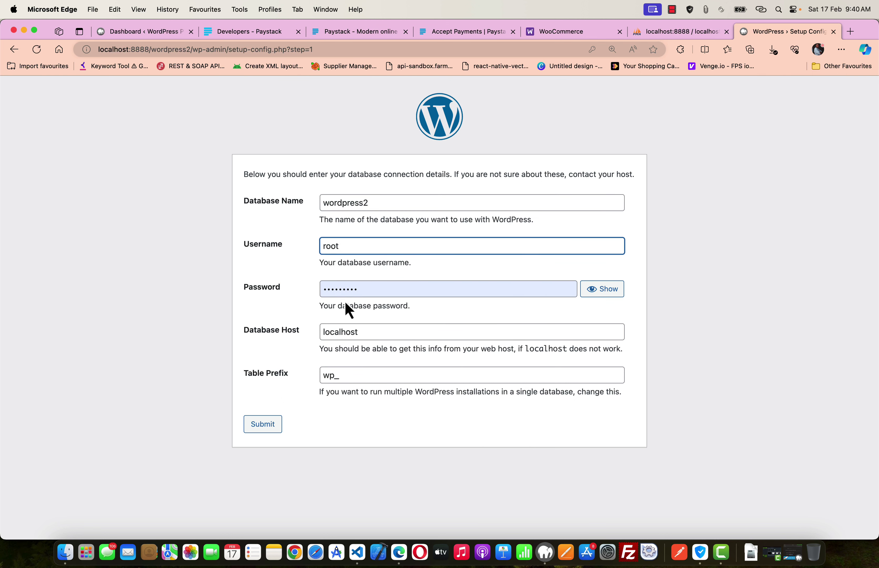
- Enter the database password, keep host as localhost, and submit the connection details
{"action": "left_click", "coordinate": [367, 288]}
{"action": "left_click_drag", "start_coordinate": [366, 289], "coordinate": [313, 300]}
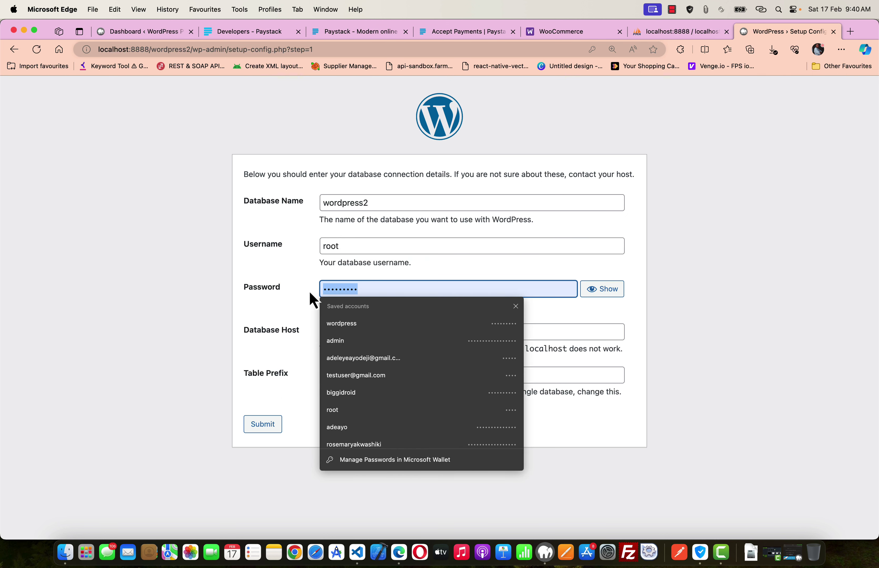
{"action": "type", "text": "r"}
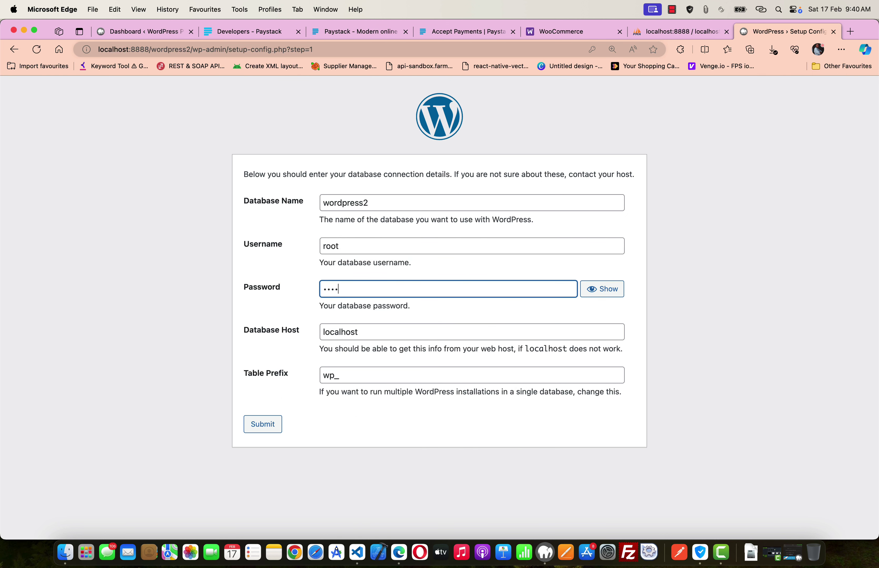
{"action": "left_click", "coordinate": [602, 289]}
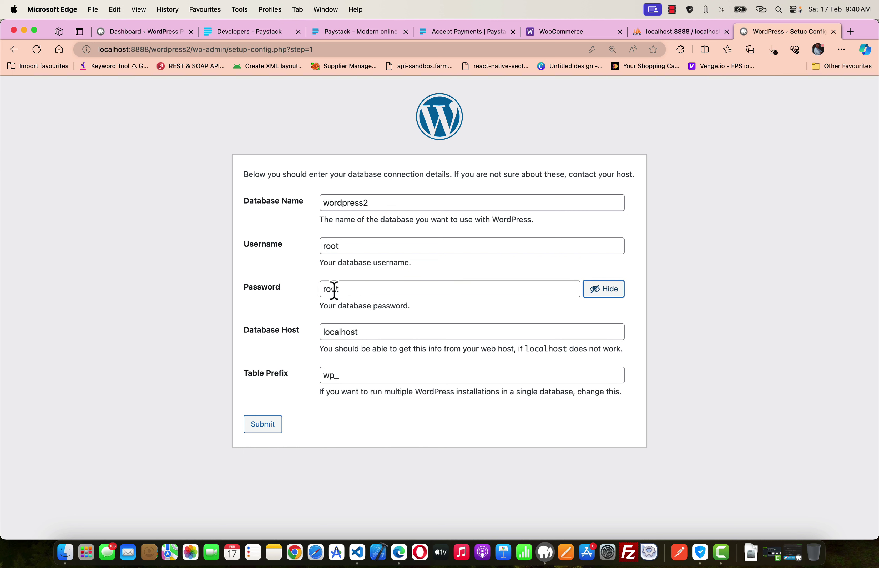
{"action": "double_click", "coordinate": [348, 332]}
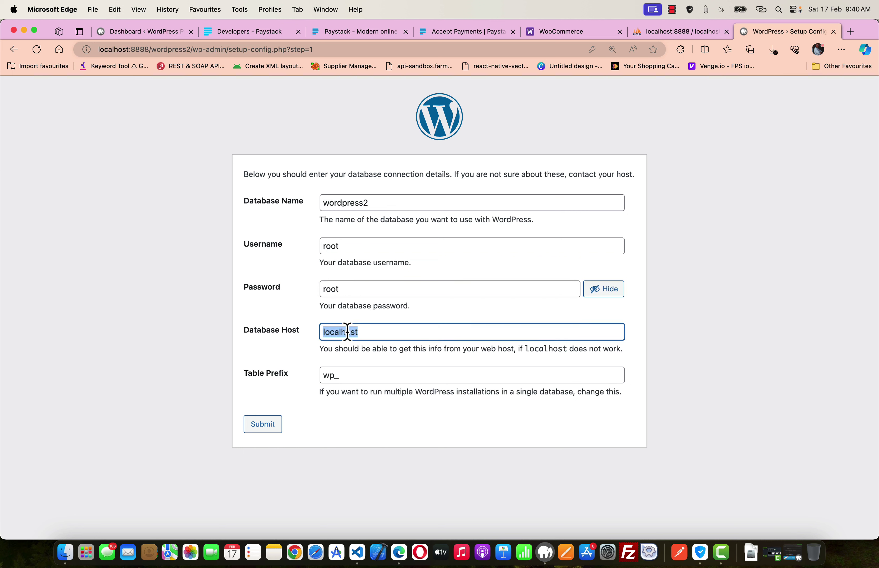
{"action": "left_click", "coordinate": [376, 313]}
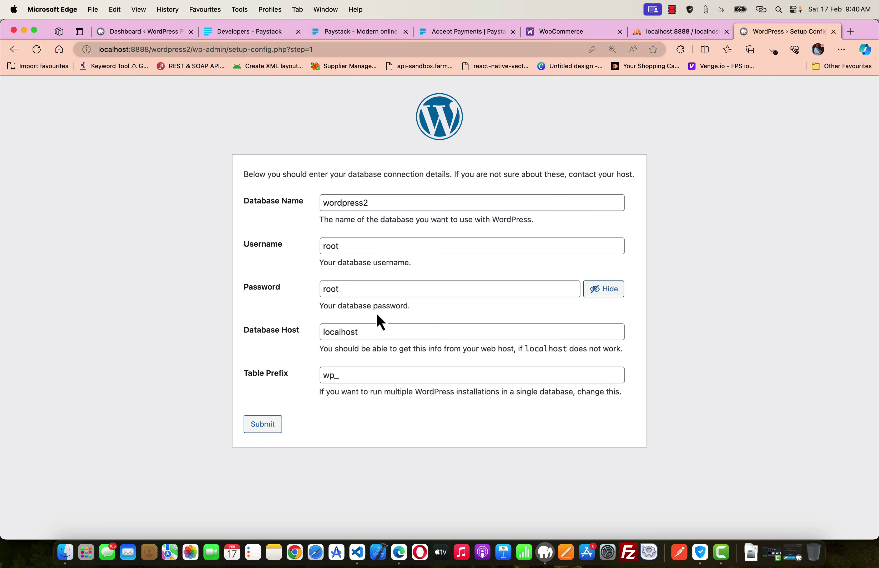
{"action": "left_click", "coordinate": [265, 429]}
- Run the installation and enter site title 'Test Woocommerce'
{"action": "left_click", "coordinate": [294, 223]}
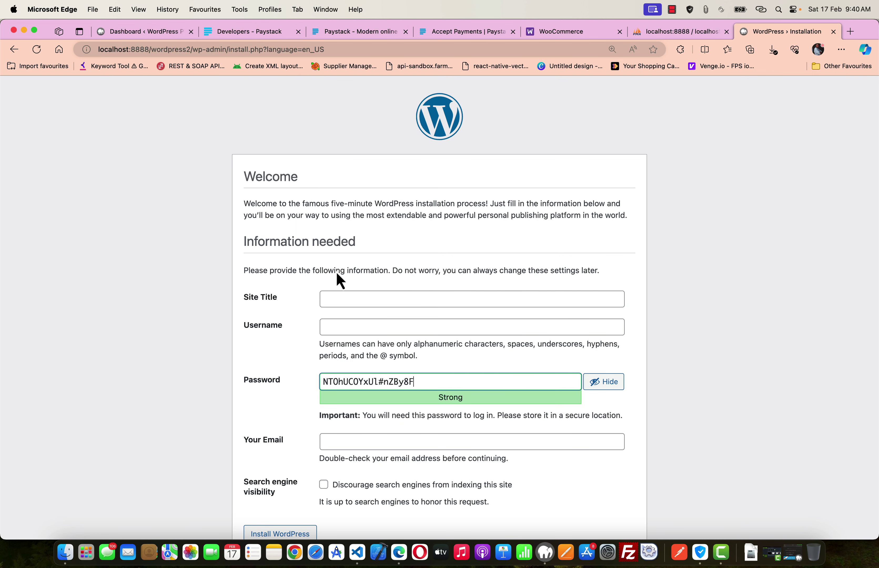
{"action": "scroll", "coordinate": [352, 311], "scroll_direction": "down", "scroll_amount": 2}
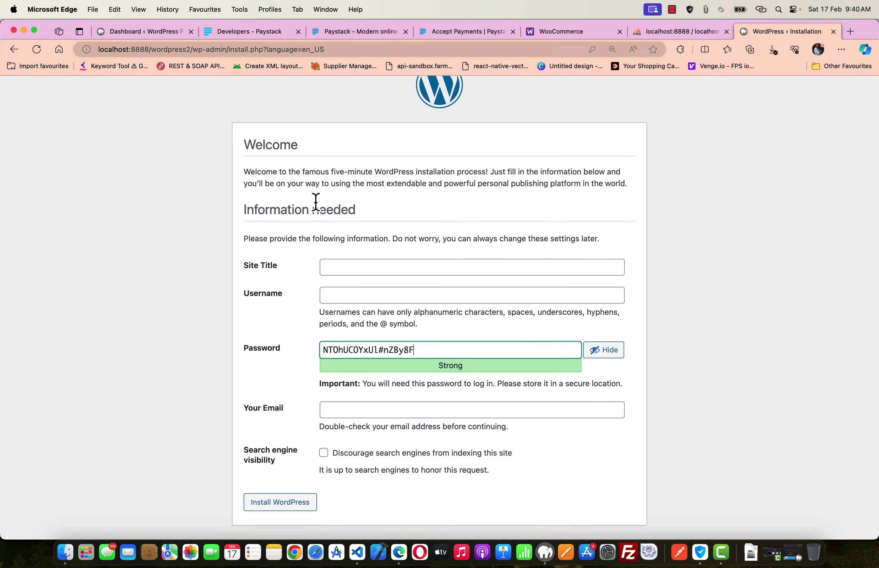
{"action": "scroll", "coordinate": [334, 225], "scroll_direction": "up", "scroll_amount": 2}
{"action": "scroll", "coordinate": [340, 231], "scroll_direction": "down", "scroll_amount": 2}
{"action": "left_click", "coordinate": [339, 268]}
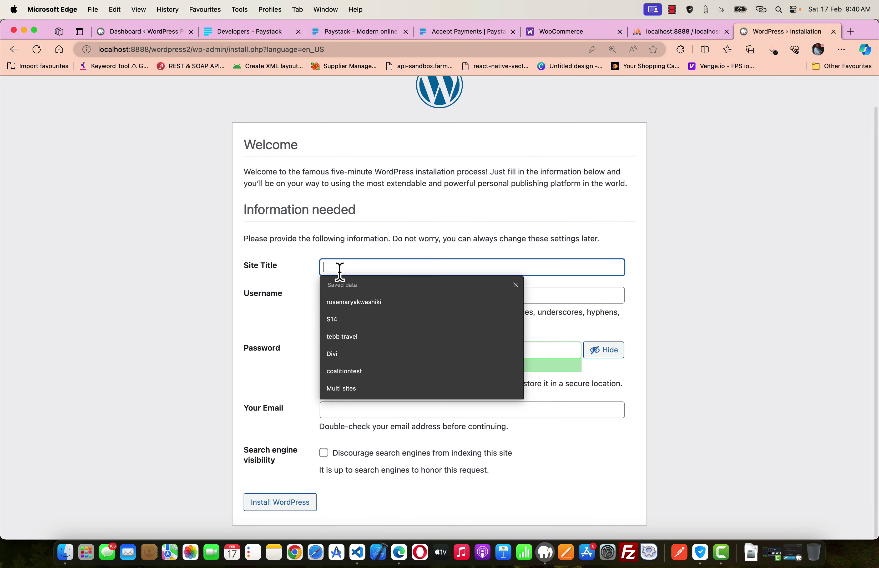
{"action": "type", "text": "Test"}
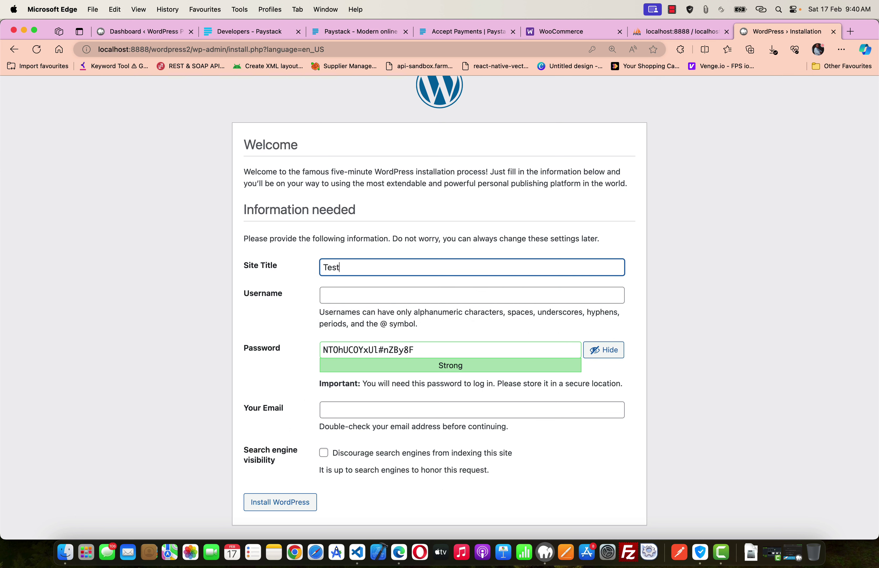
{"action": "type", "text": " Woocommerce"}
- Set username admin, replace the generated password with a weak one and confirm its use
{"action": "left_click", "coordinate": [347, 301]}
{"action": "type", "text": "admin"}
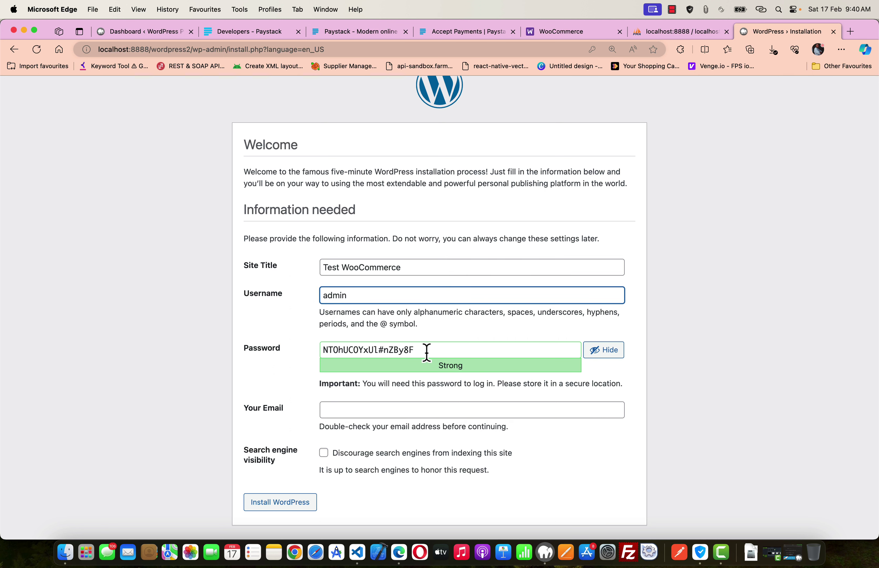
{"action": "left_click_drag", "start_coordinate": [425, 351], "coordinate": [315, 355]}
{"action": "type", "text": "admin"}
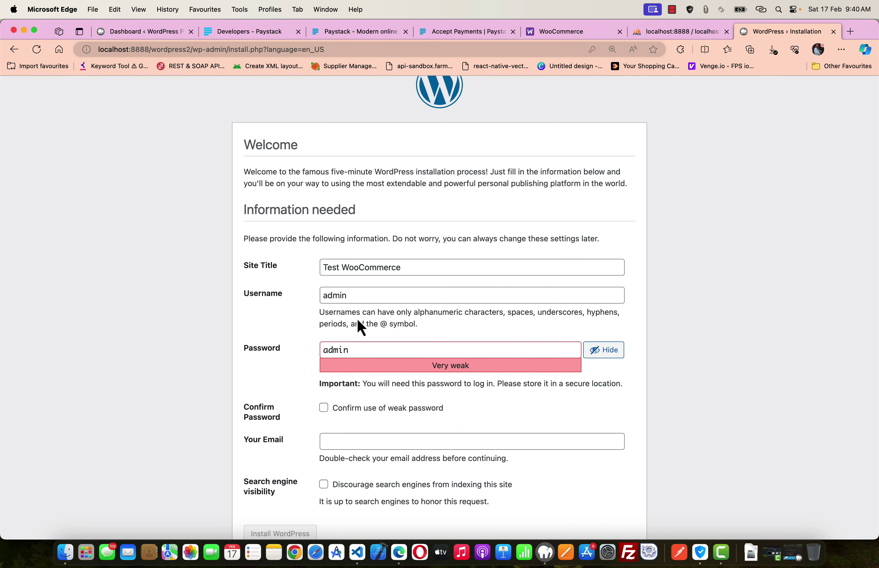
{"action": "left_click", "coordinate": [324, 408]}
{"action": "scroll", "coordinate": [344, 424], "scroll_direction": "down", "scroll_amount": 2}
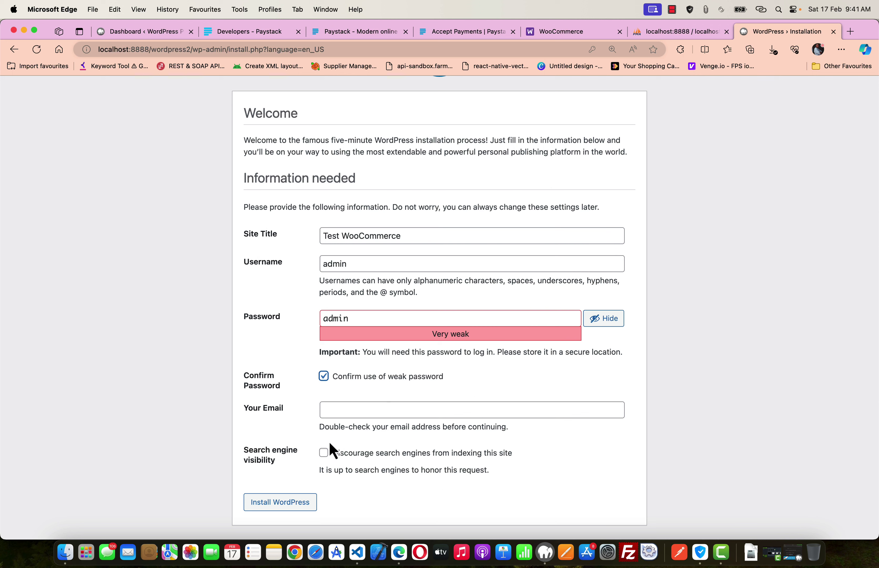
- Fill in the saved admin e-mail address and click Install WordPress
{"action": "left_click", "coordinate": [338, 409]}
{"action": "type", "text": "admin@admin.com"}
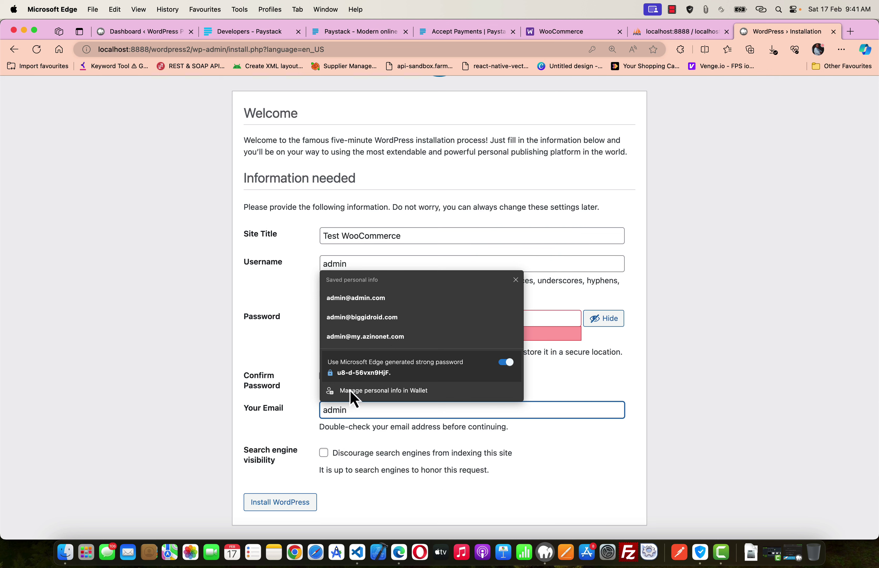
{"action": "left_click", "coordinate": [360, 298]}
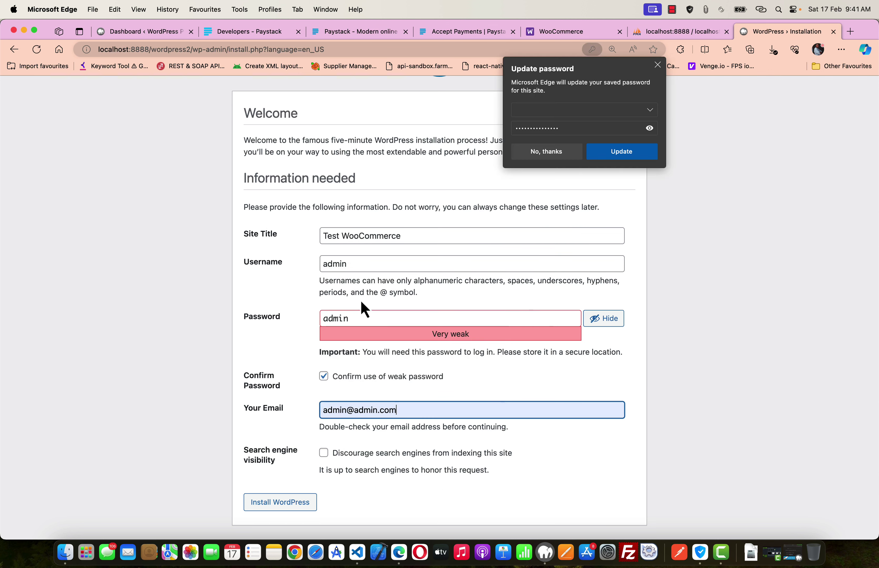
{"action": "left_click", "coordinate": [658, 66]}
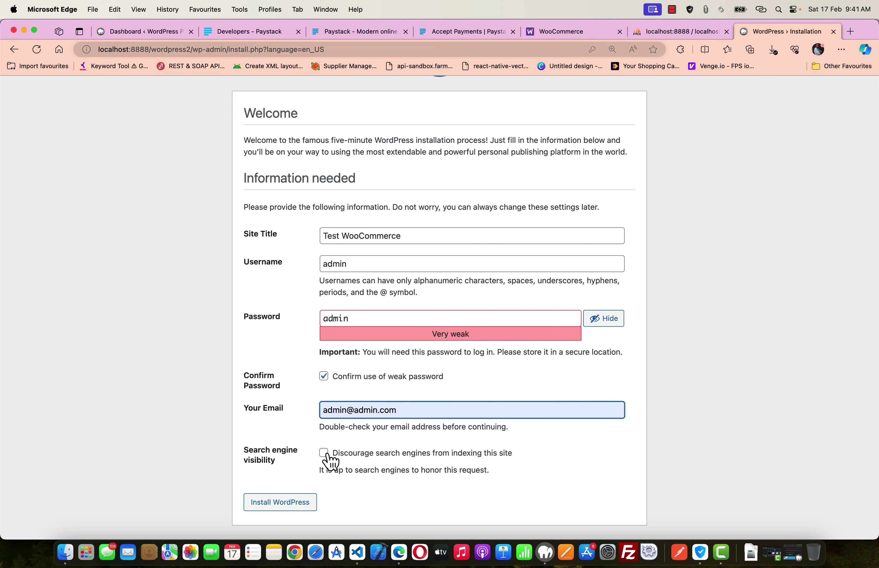
{"action": "left_click", "coordinate": [370, 399]}
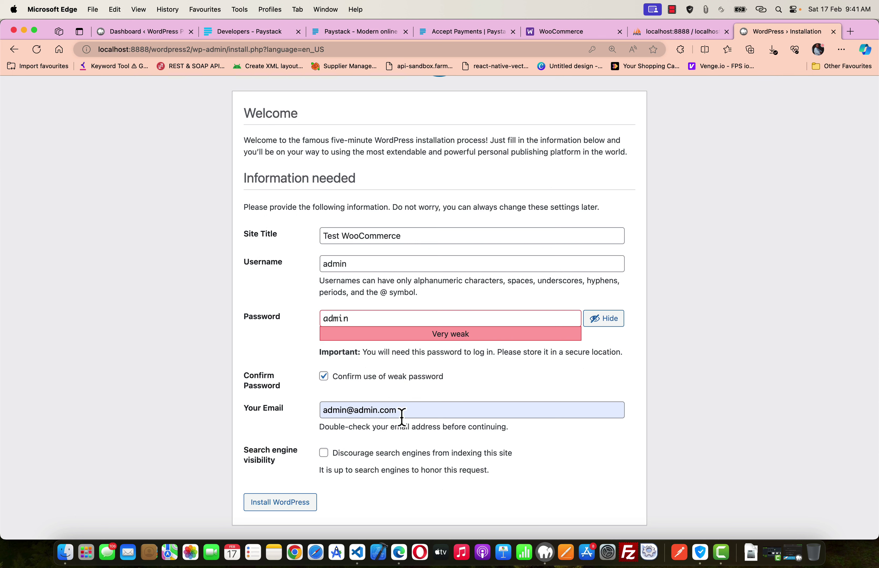
{"action": "left_click", "coordinate": [284, 505]}
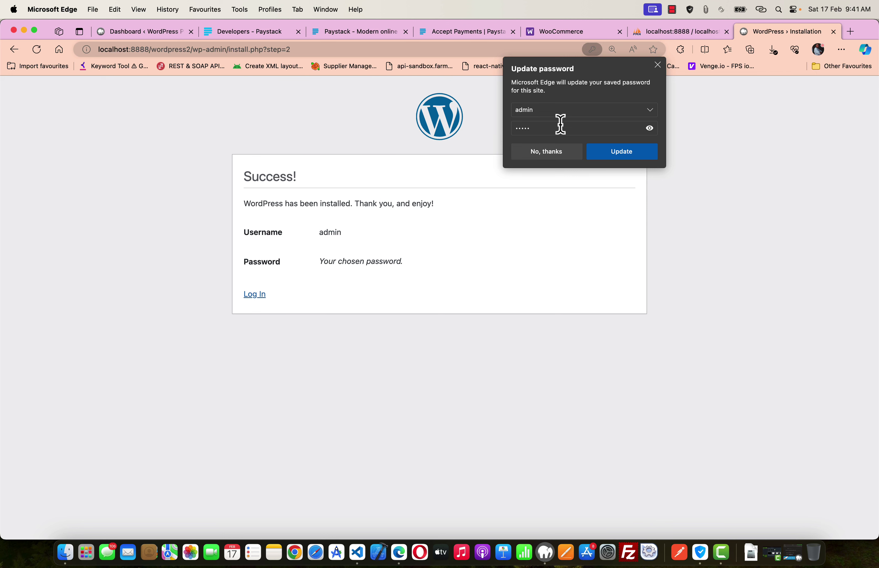
- Go to the login page and sign in as admin with the admin password
{"action": "left_click", "coordinate": [544, 156]}
{"action": "left_click", "coordinate": [255, 295]}
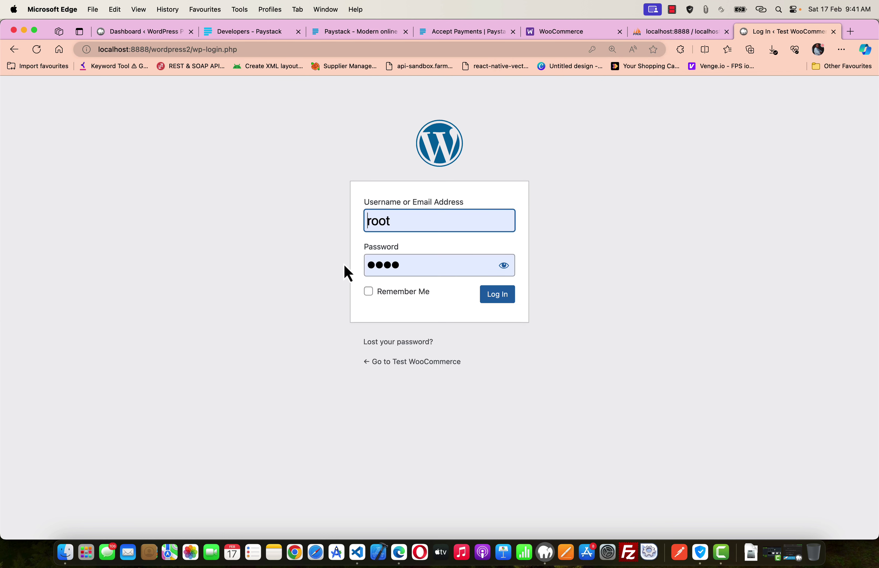
{"action": "left_click", "coordinate": [388, 221]}
{"action": "left_click_drag", "start_coordinate": [398, 226], "coordinate": [359, 226]}
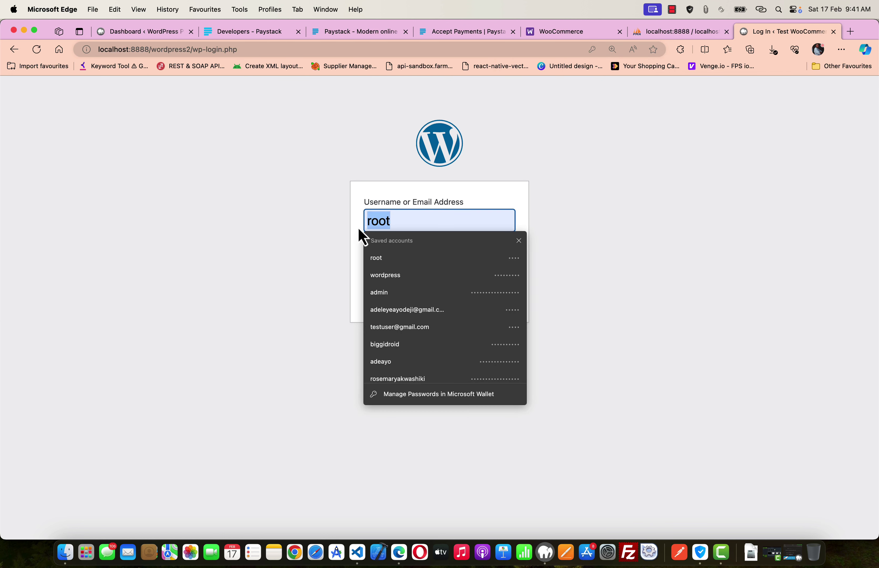
{"action": "type", "text": "admin"}
{"action": "key", "text": "Escape"}
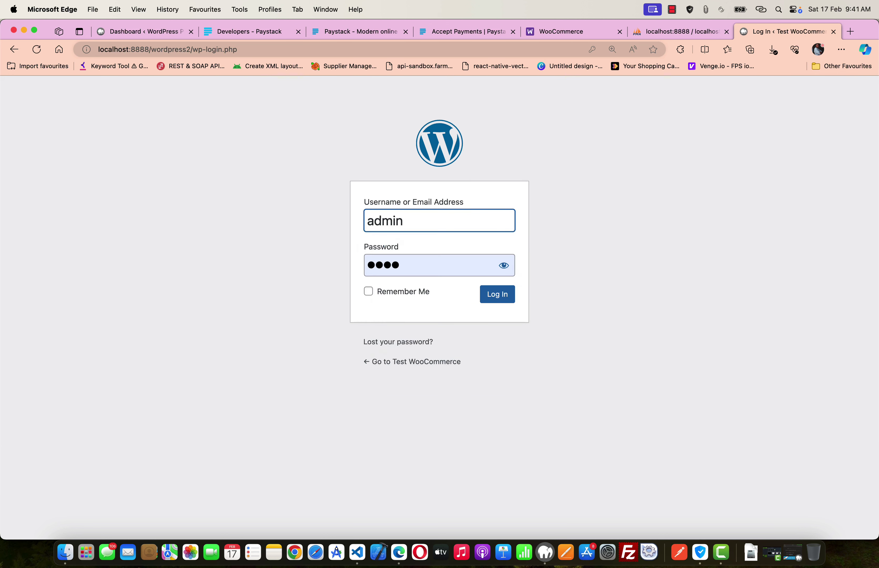
{"action": "key", "text": "Tab"}
{"action": "type", "text": "admin"}
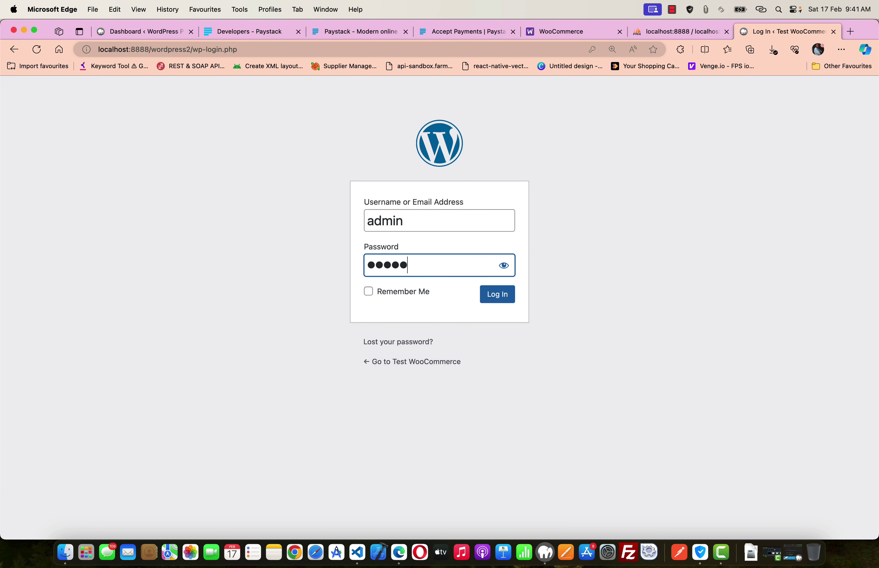
{"action": "left_click", "coordinate": [495, 295]}
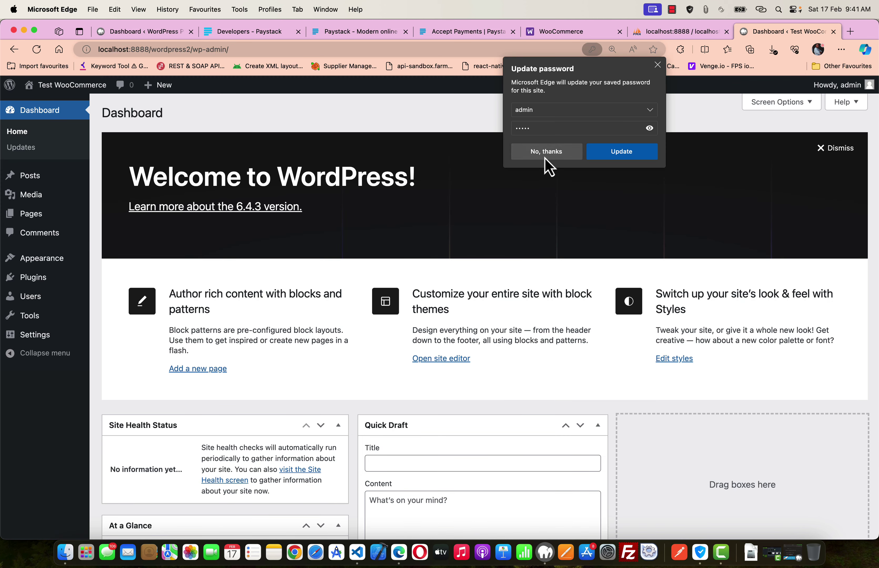
- Decline Edge's Update password offer with No, thanks, then scroll the Test WooCommerce dashboard to review it
{"action": "left_click", "coordinate": [545, 152]}
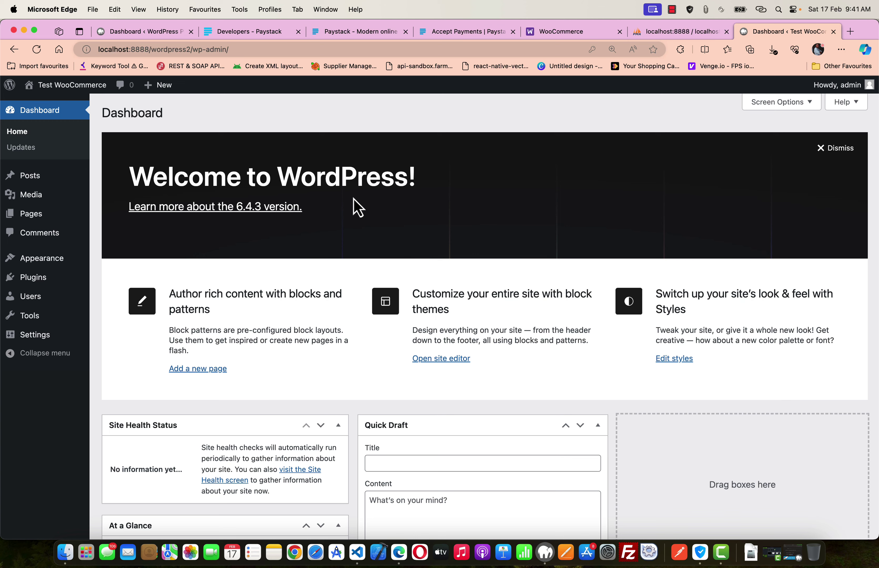
{"action": "scroll", "coordinate": [318, 256], "scroll_direction": "down", "scroll_amount": 6}
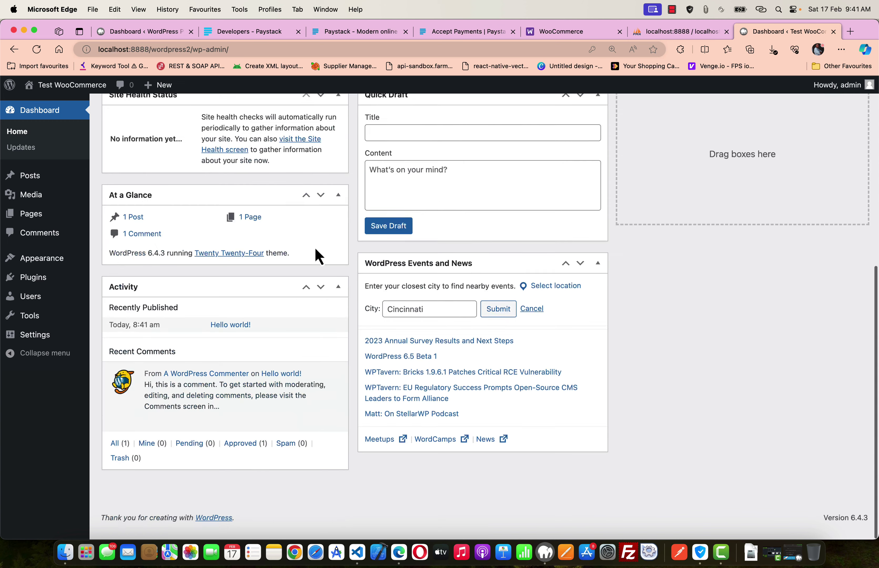
{"action": "scroll", "coordinate": [318, 256], "scroll_direction": "up", "scroll_amount": 6}
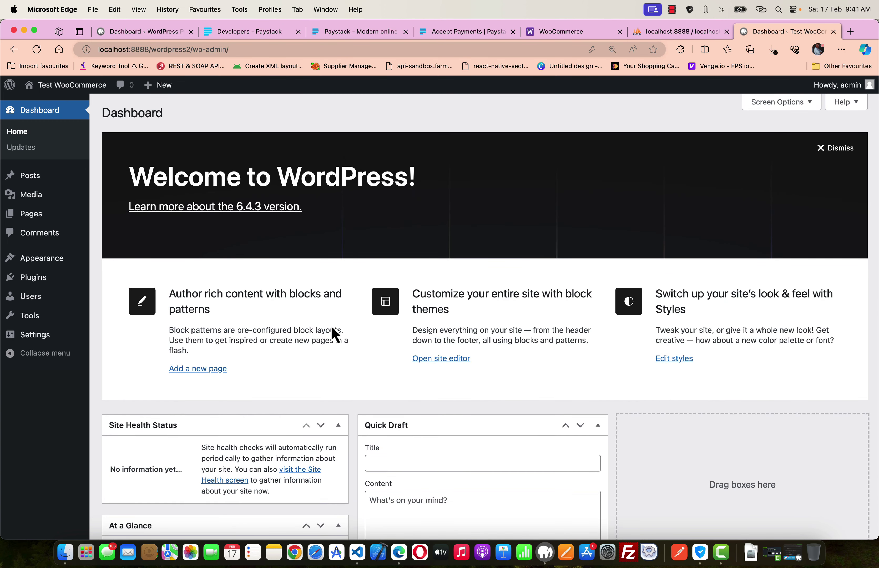